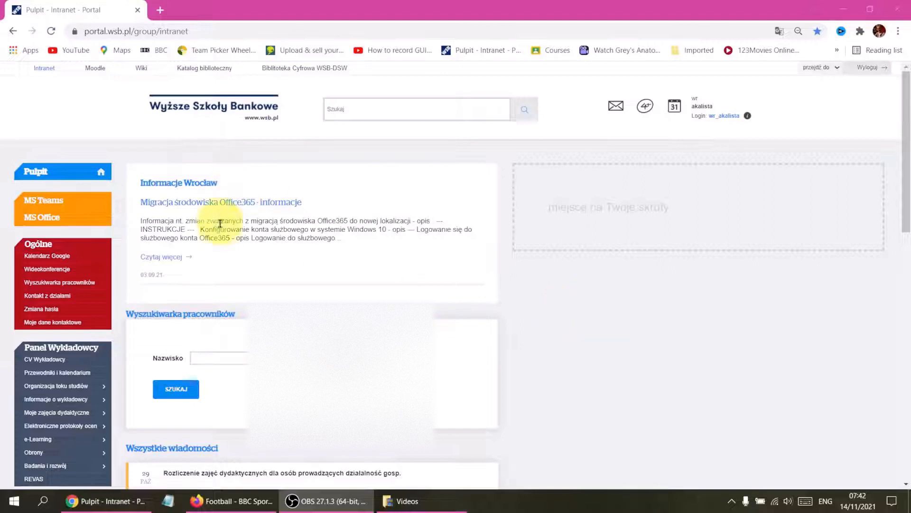
# Open the Mój plan zajęć class schedule and examine the group codes in the Grupa column.
pyautogui.scroll(-3, 109, 256)
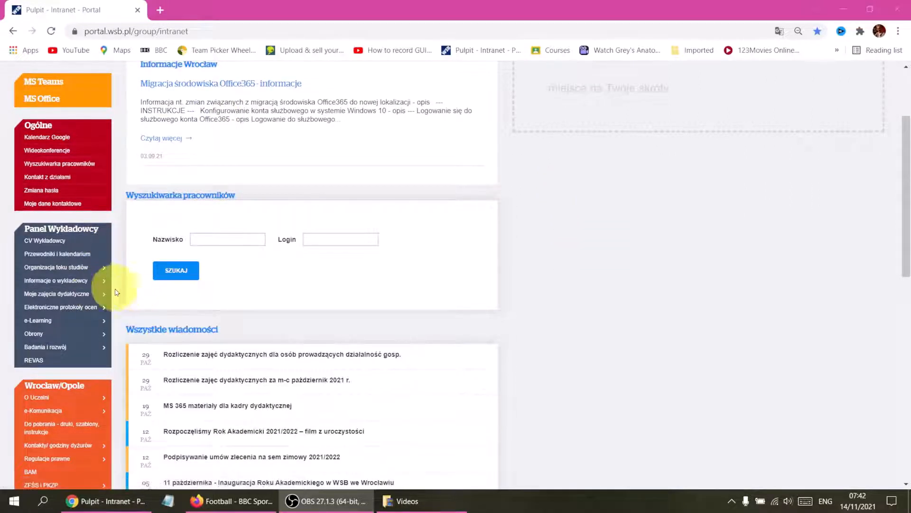
pyautogui.click(127, 294)
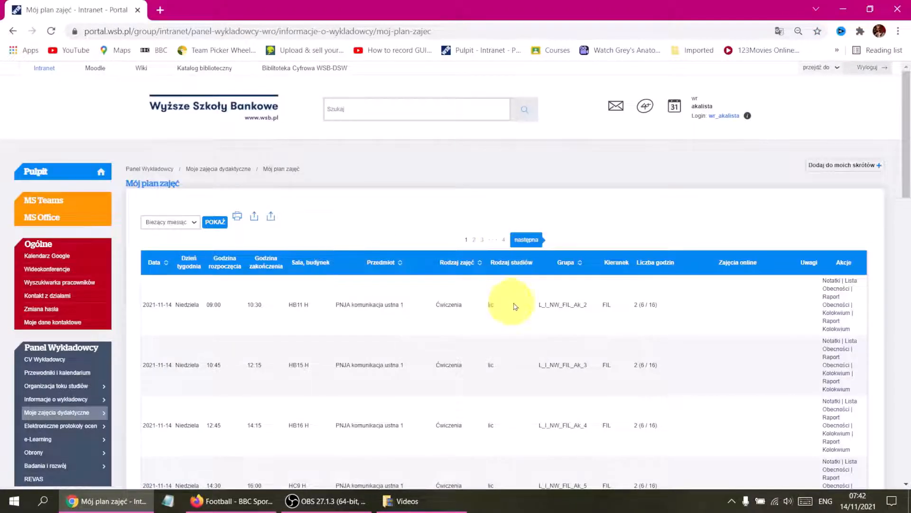
pyautogui.moveTo(539, 306); pyautogui.dragTo(596, 311)
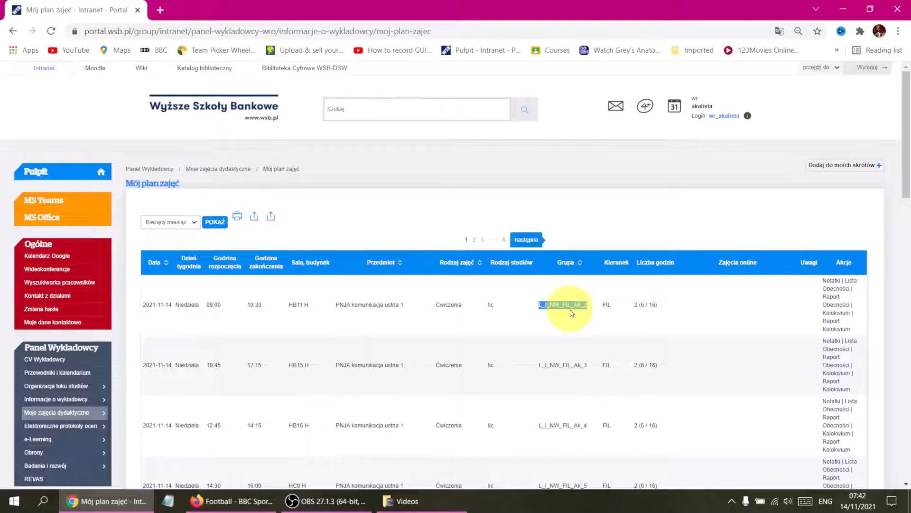
pyautogui.scroll(-5, 572, 313)
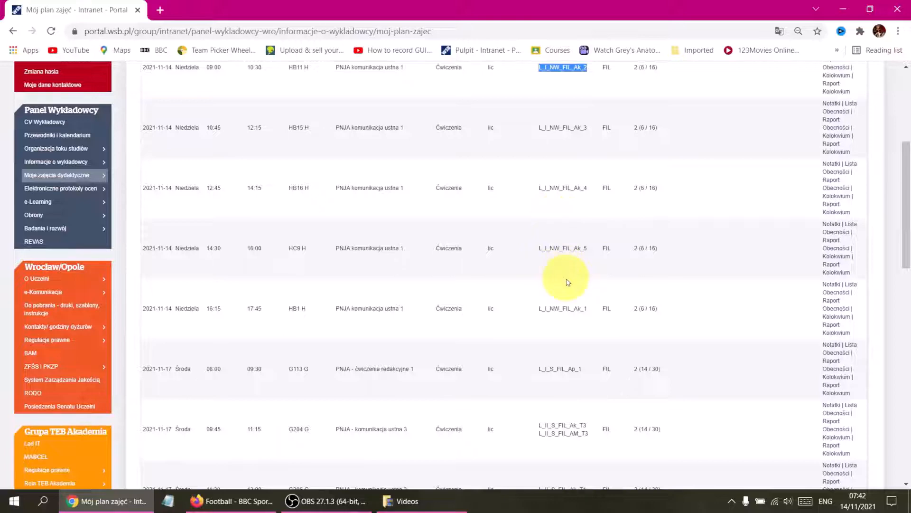
pyautogui.scroll(4, 568, 290)
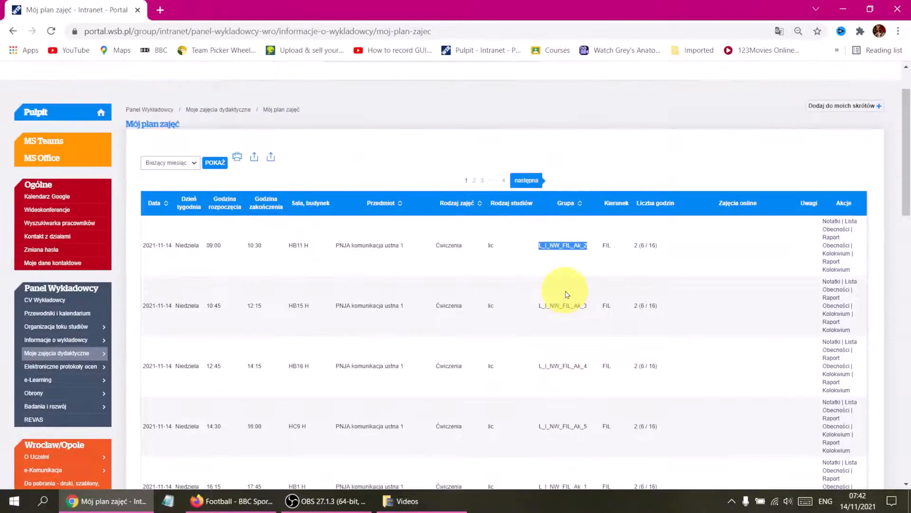
pyautogui.scroll(1, 319, 157)
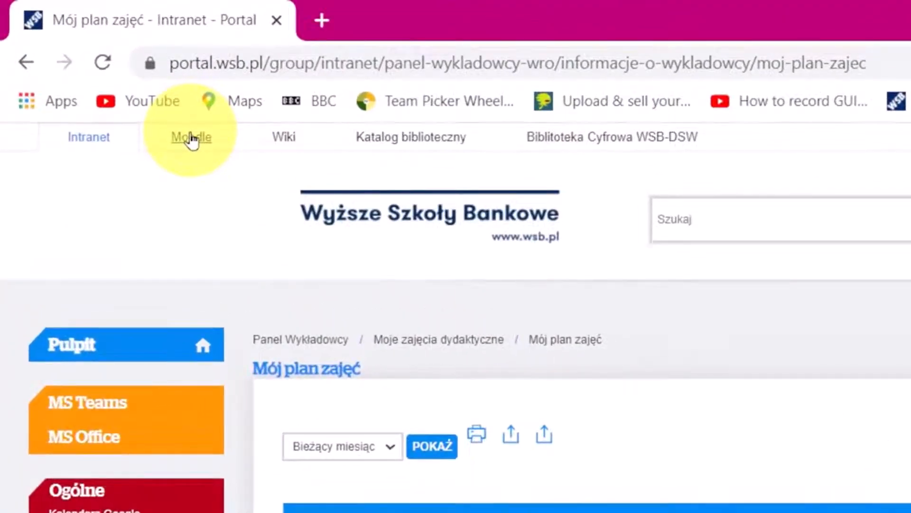
# Open Moodle in a new tab, and recheck the first class's group code in the intranet schedule.
pyautogui.rightClick(192, 139)
pyautogui.click(219, 150)
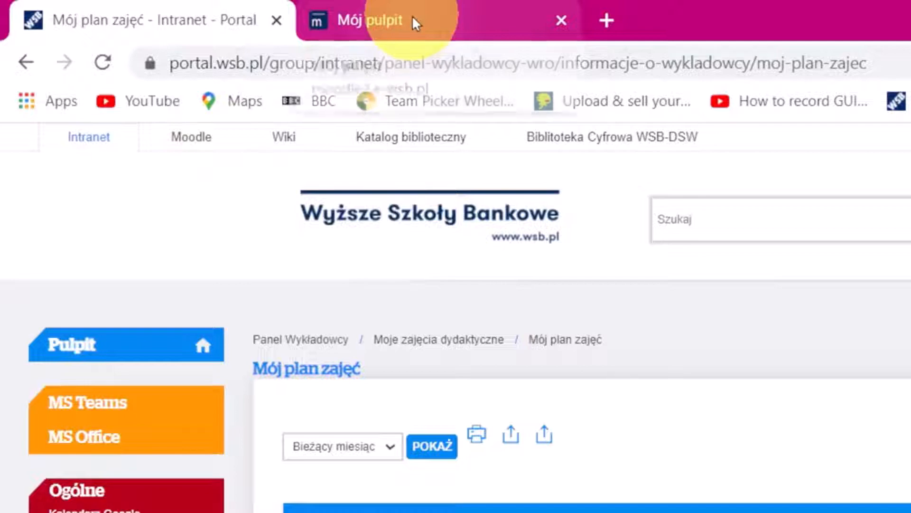
pyautogui.click(413, 20)
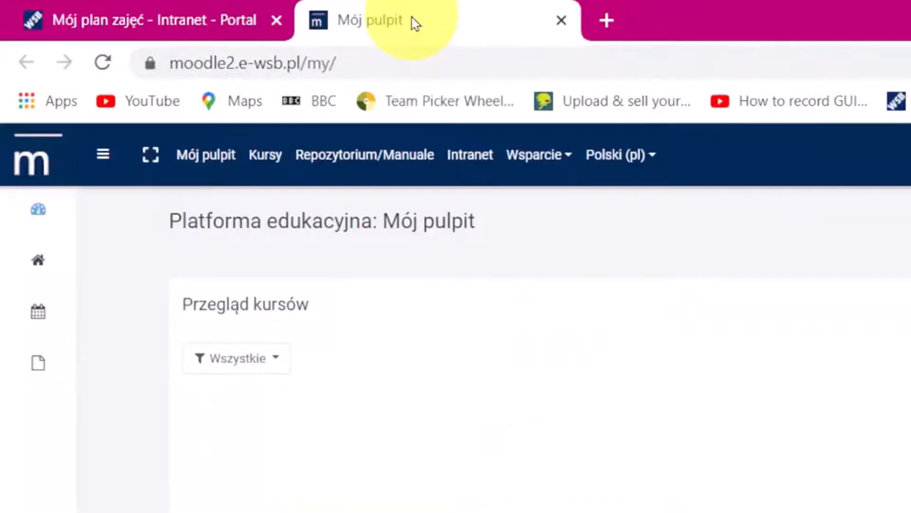
pyautogui.click(183, 20)
pyautogui.doubleClick(565, 304)
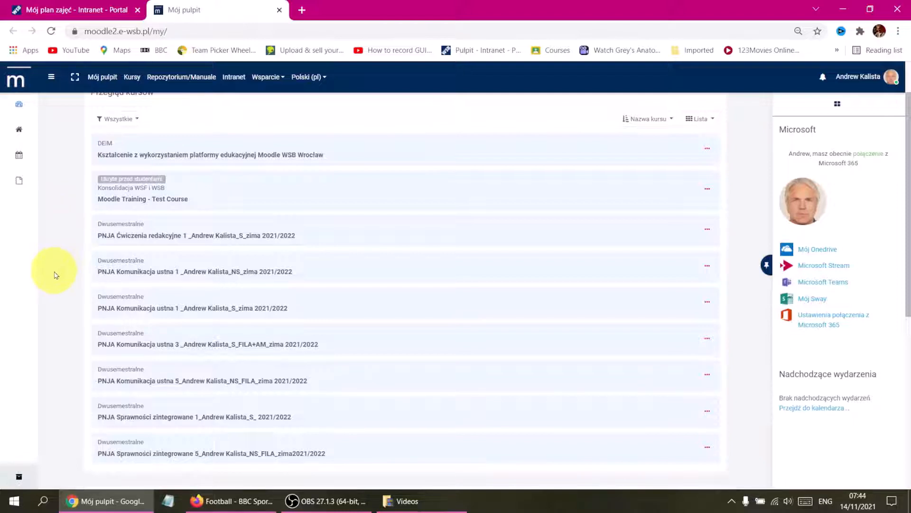
# Open the enrolment methods (Metody zapisów) for participants of the Moodle course PNJA Komunikacja ustna 1, NS, zima 2021/2022.
pyautogui.click(206, 272)
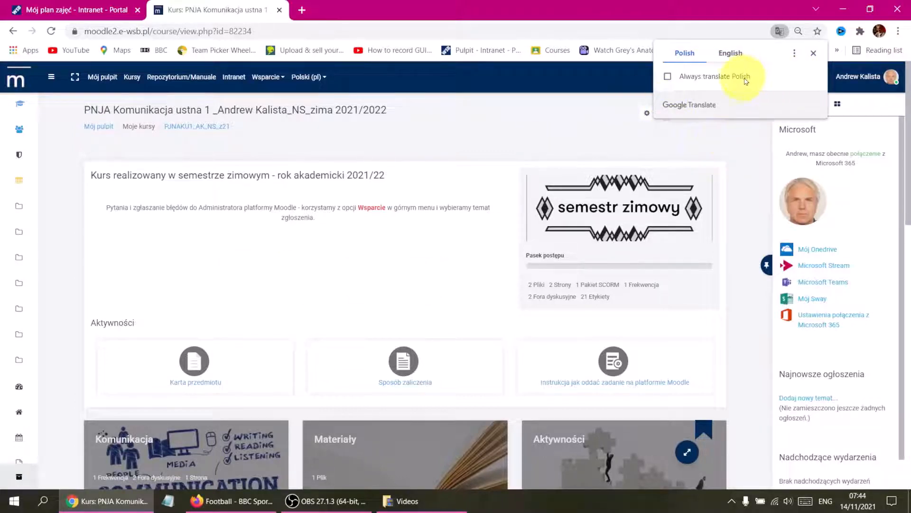
pyautogui.click(814, 54)
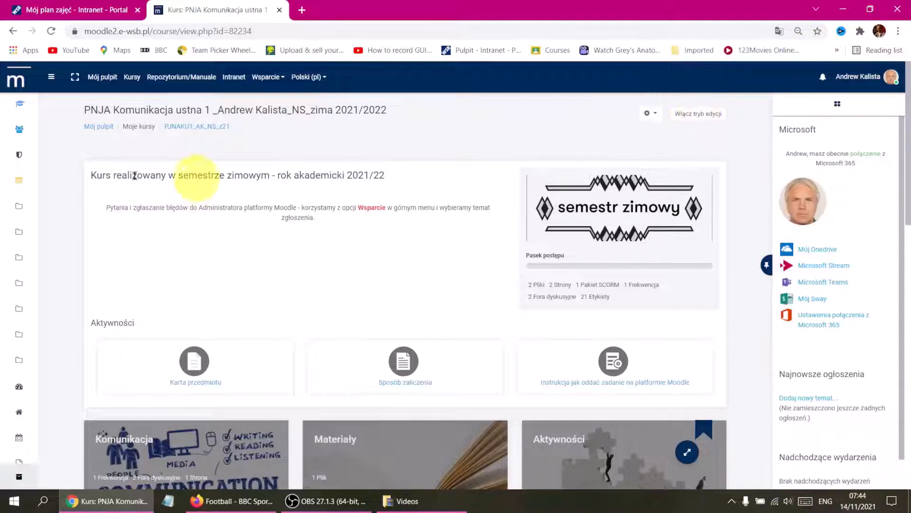
pyautogui.click(22, 132)
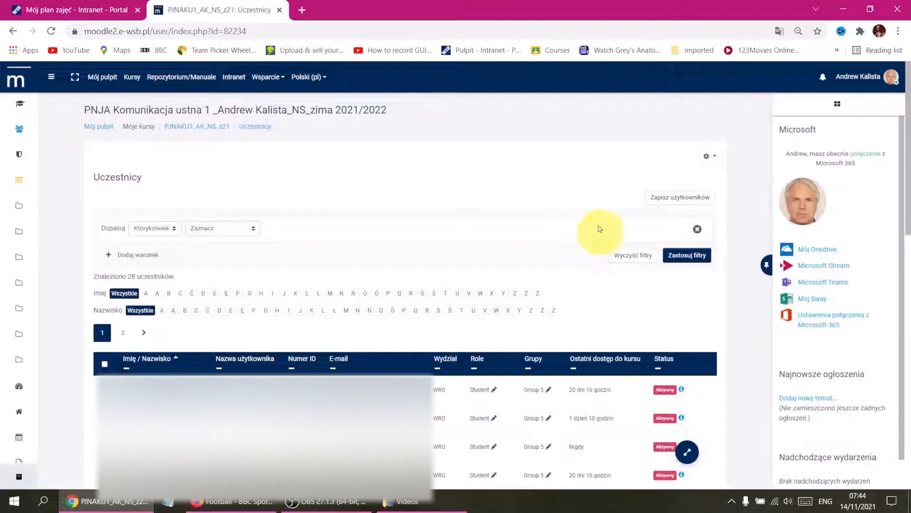
pyautogui.click(712, 158)
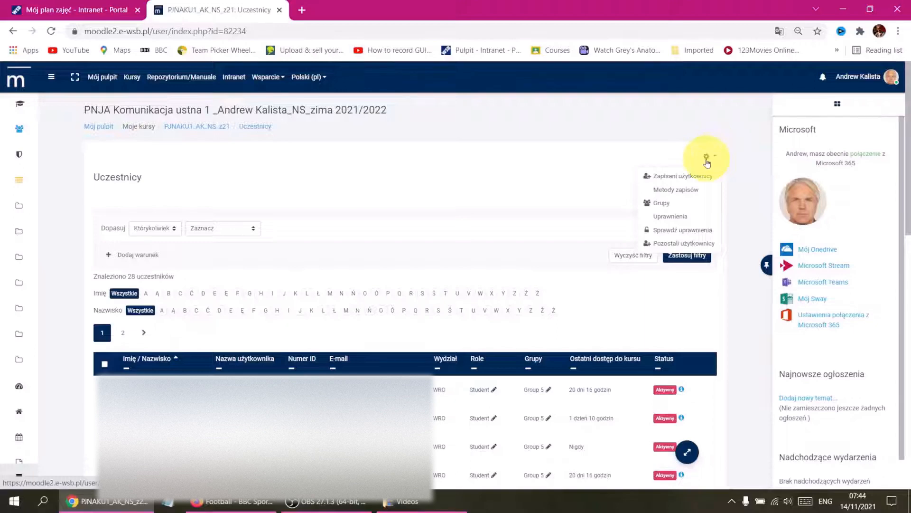
pyautogui.click(693, 190)
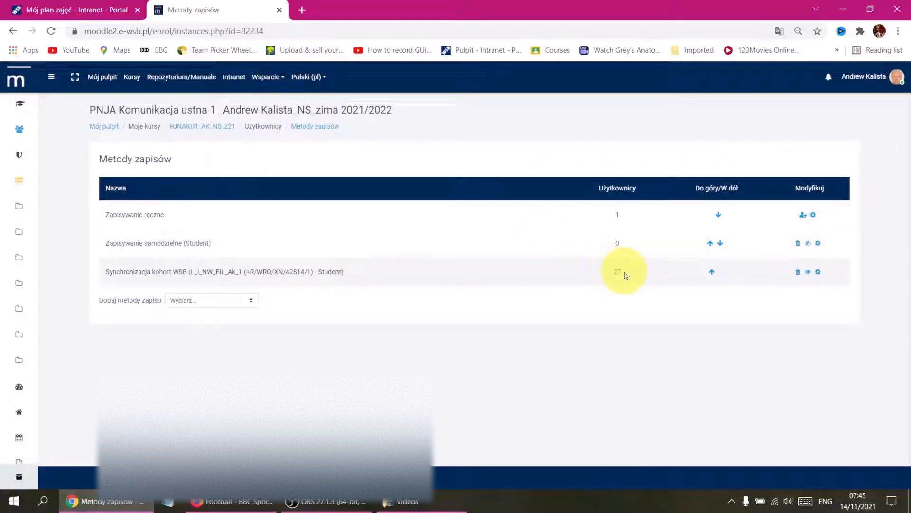
# Start a Synchronizacja kohort WSB enrolment method that creates a new group named Group 1.
pyautogui.click(251, 301)
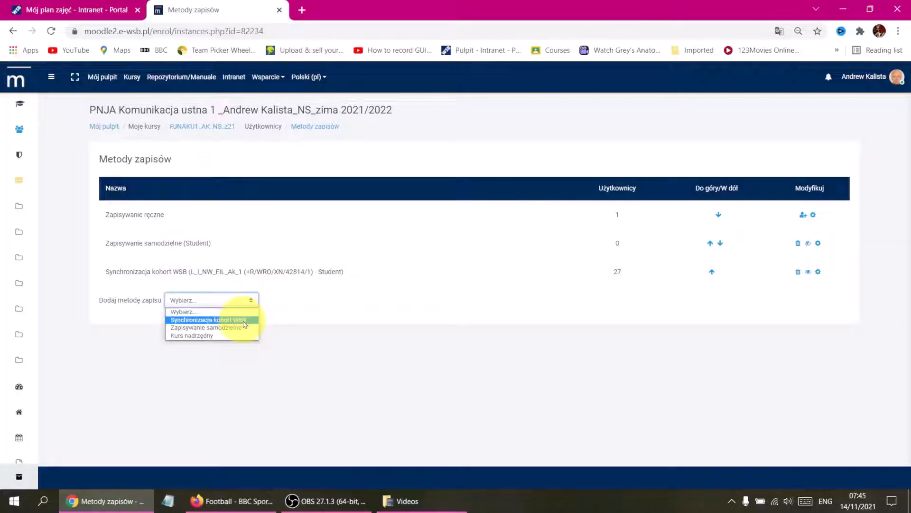
pyautogui.click(245, 320)
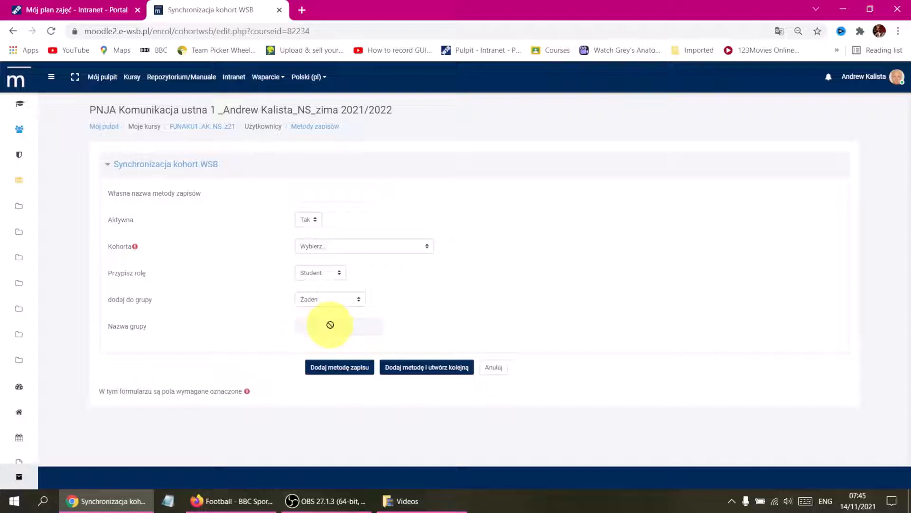
pyautogui.click(356, 302)
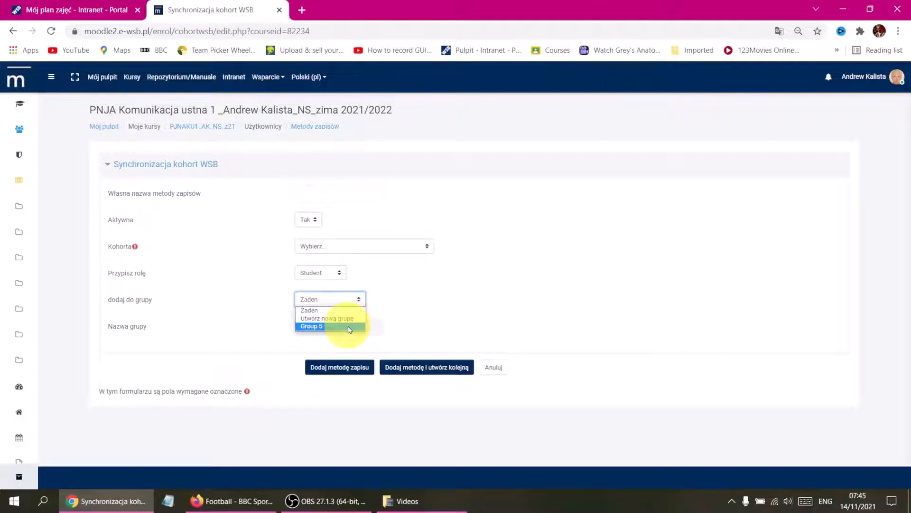
pyautogui.click(349, 318)
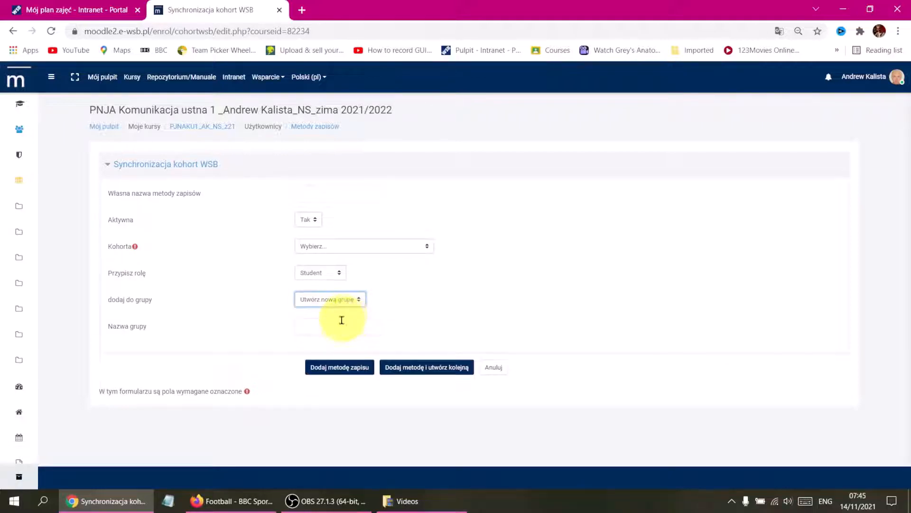
pyautogui.click(340, 322)
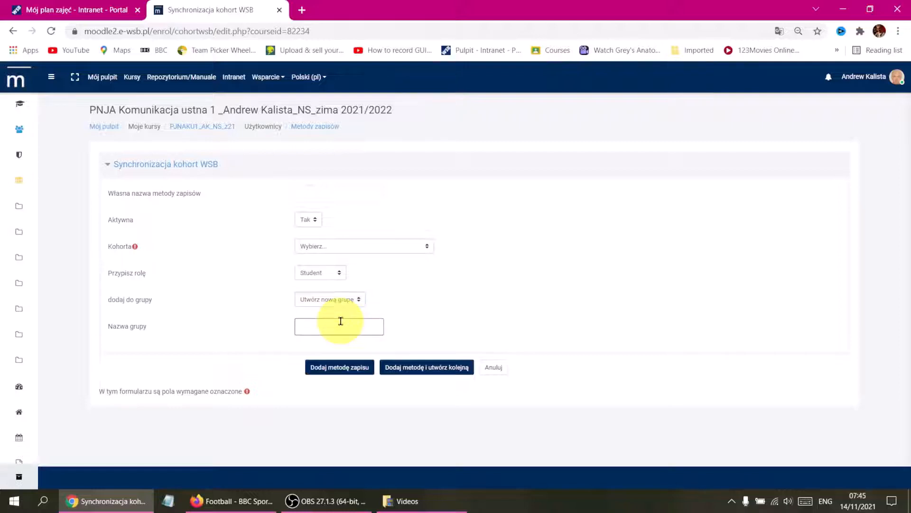
pyautogui.write('Group 1')
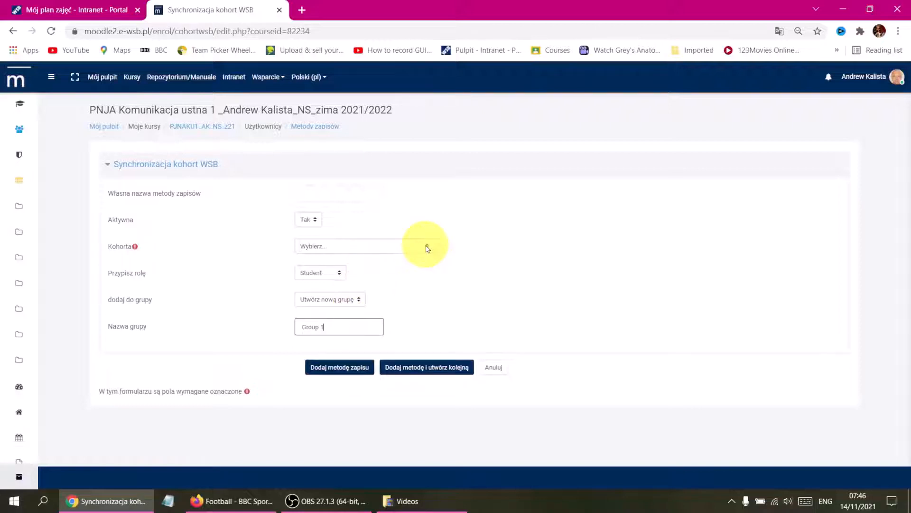
# Check the first class's group code in the intranet schedule and choose the matching cohort L_I_NW_FIL_Ak_2 for Group 1.
pyautogui.click(87, 10)
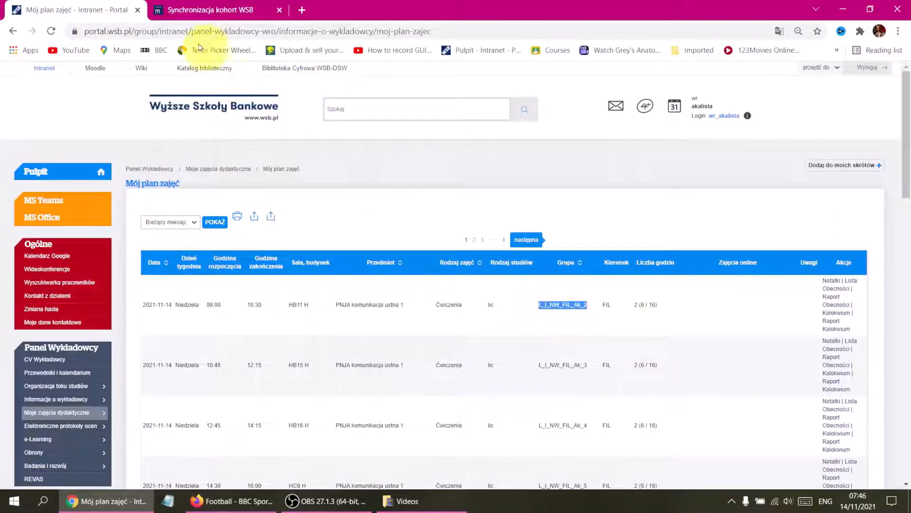
pyautogui.click(204, 12)
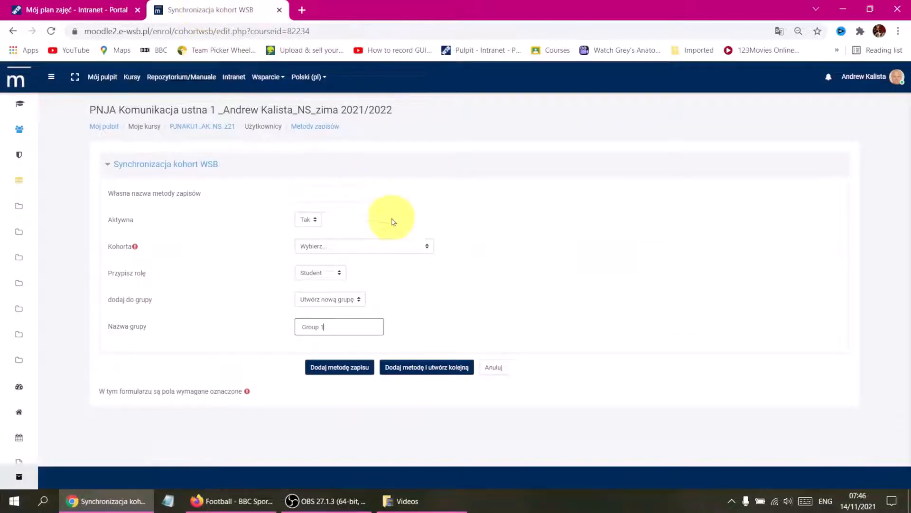
pyautogui.click(427, 245)
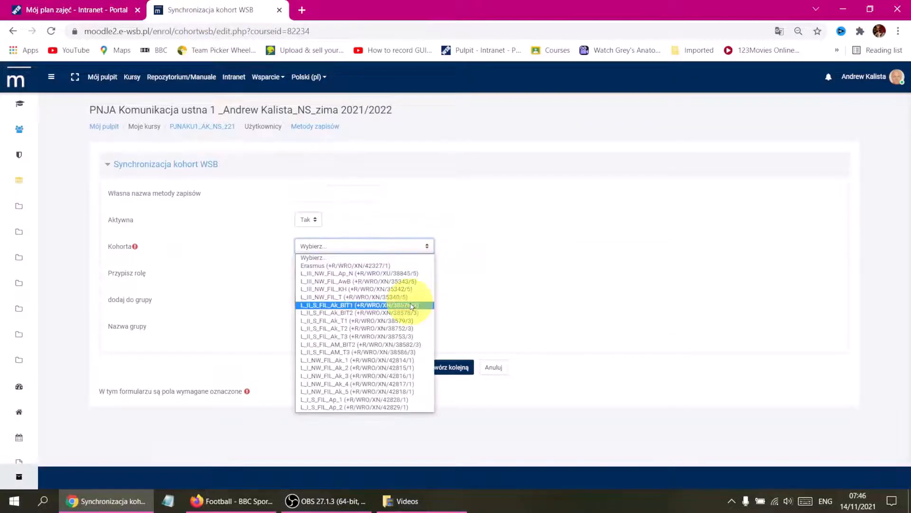
pyautogui.click(365, 369)
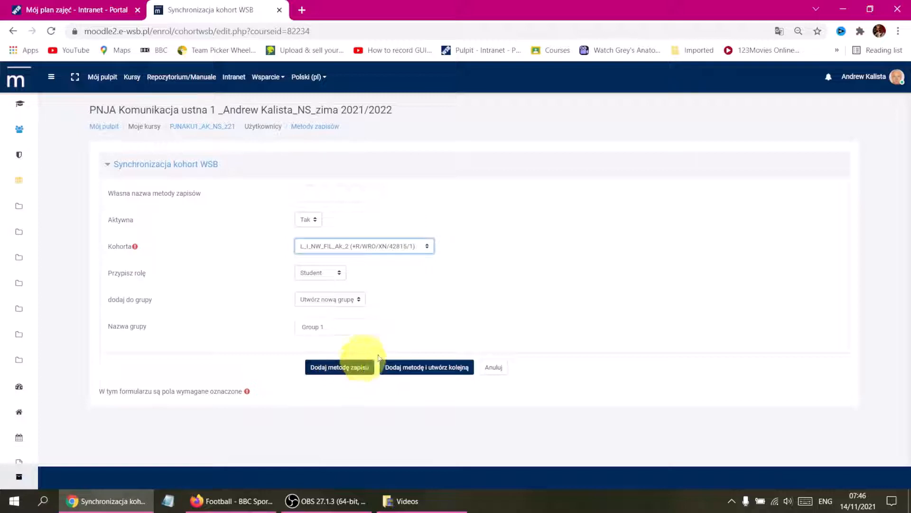
# Translate the form to English, and add the Group 1 enrolment method while continuing with another one.
pyautogui.rightClick(485, 290)
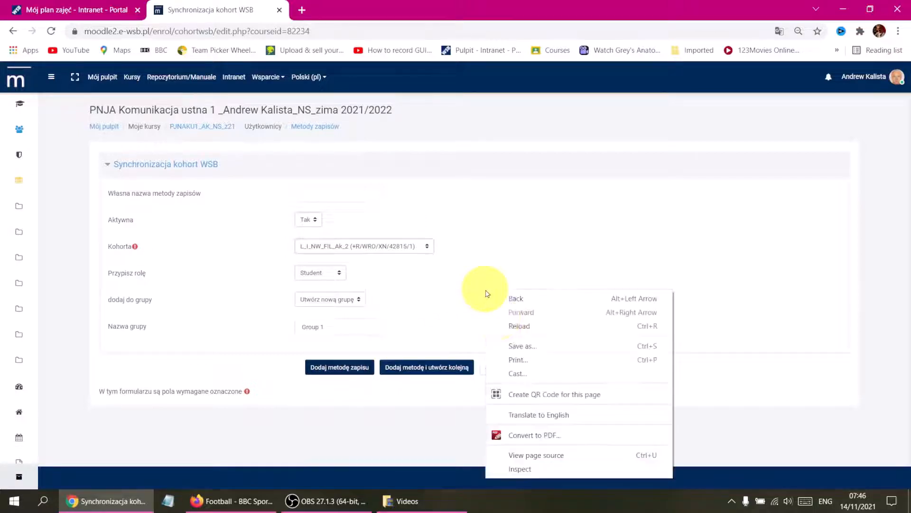
pyautogui.click(527, 415)
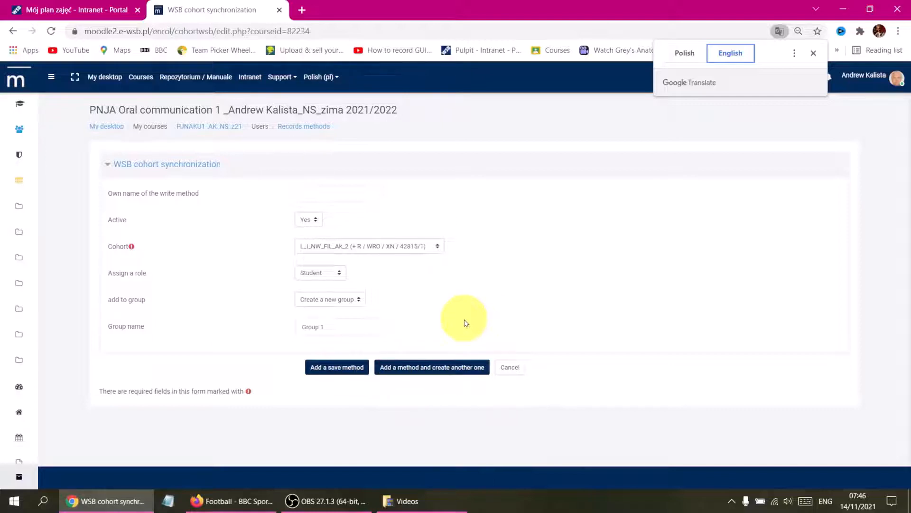
pyautogui.click(403, 368)
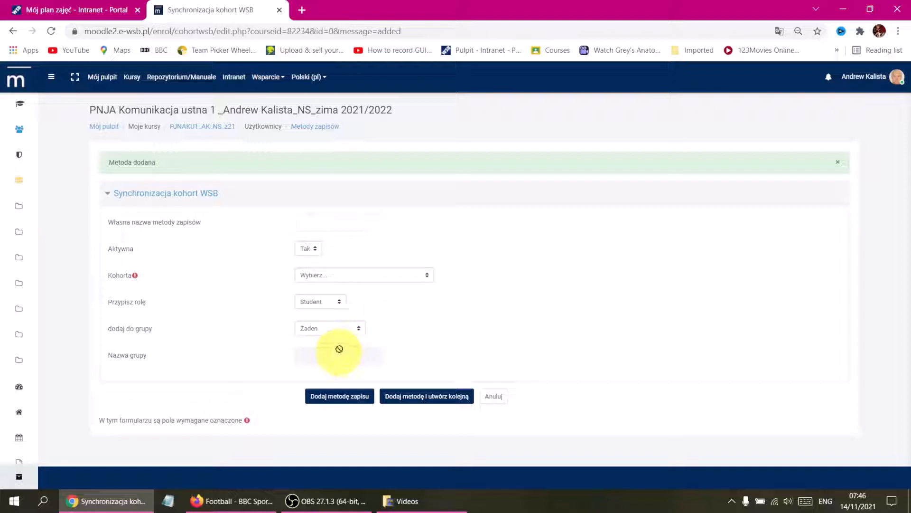
# Set the second cohort synchronization to create a new group named Group 2.
pyautogui.click(359, 329)
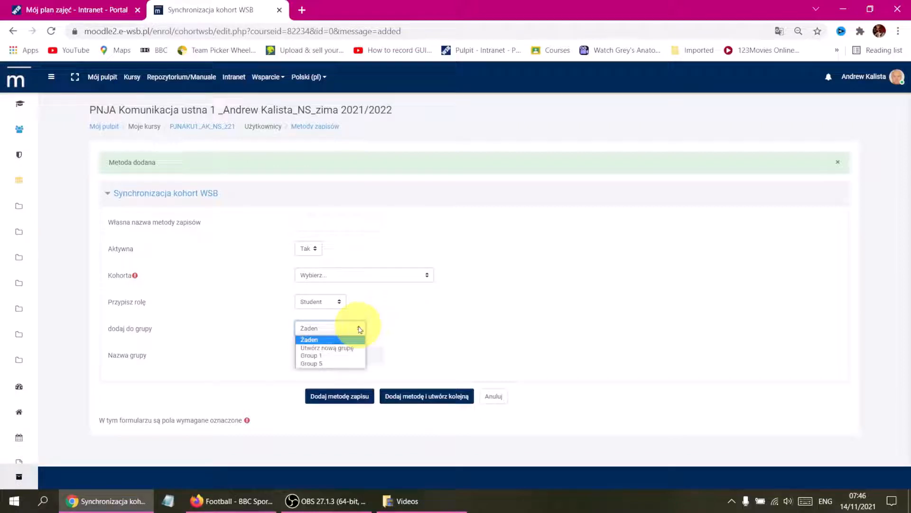
pyautogui.click(329, 351)
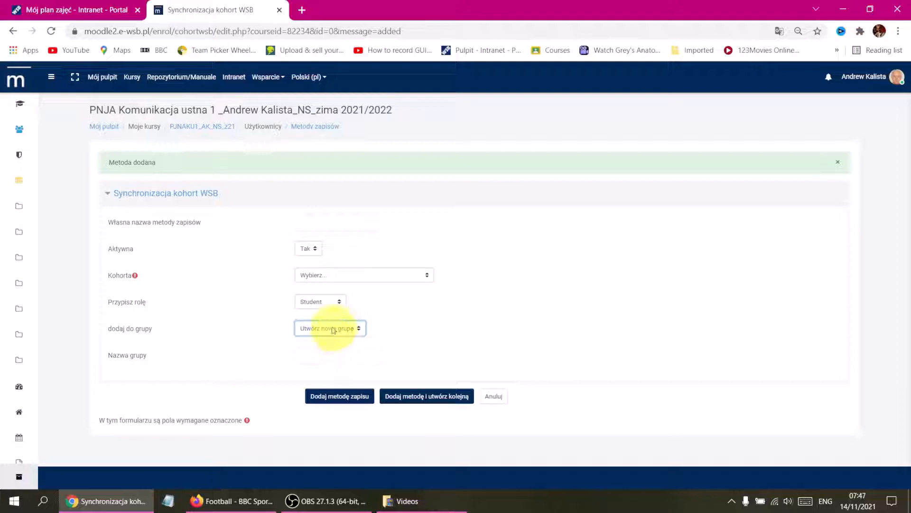
pyautogui.click(326, 357)
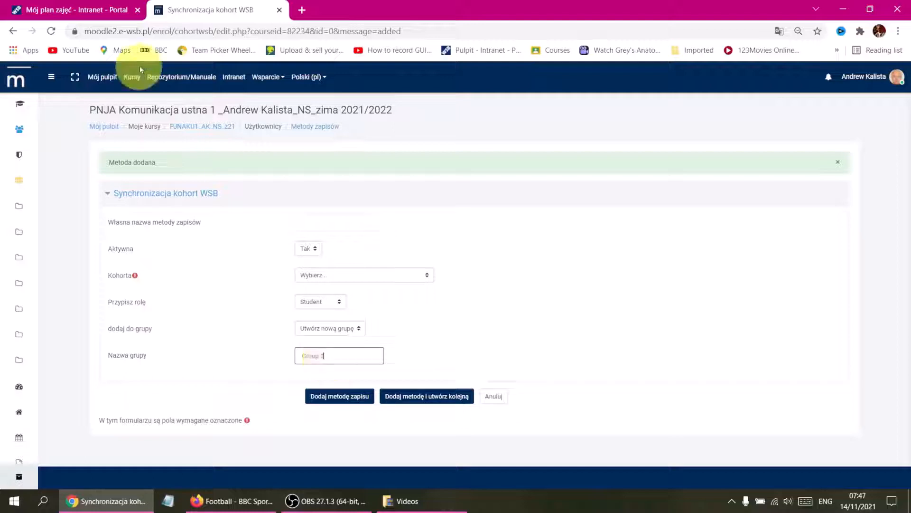
# Check the second class's code in the schedule, choose cohort L_I_NW_FIL_Ak_3 for Group 2, and add the enrolment method.
pyautogui.click(102, 10)
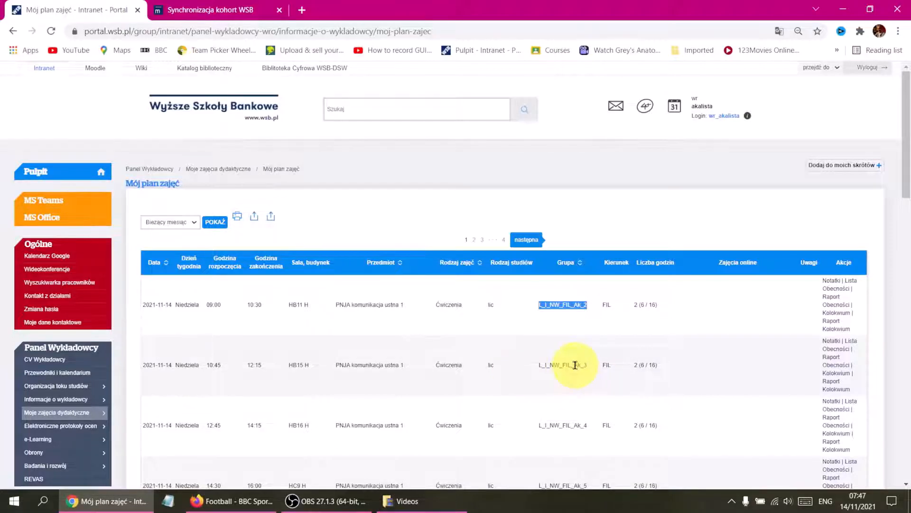
pyautogui.click(212, 11)
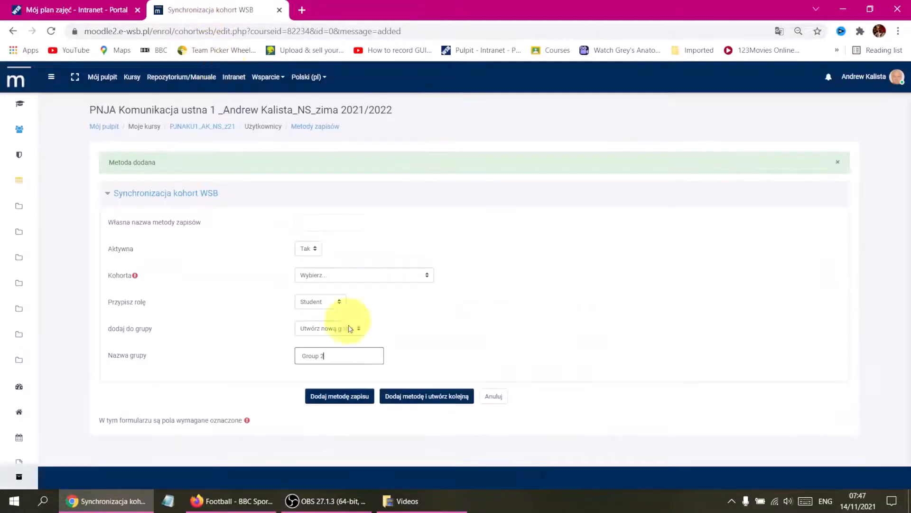
pyautogui.click(426, 275)
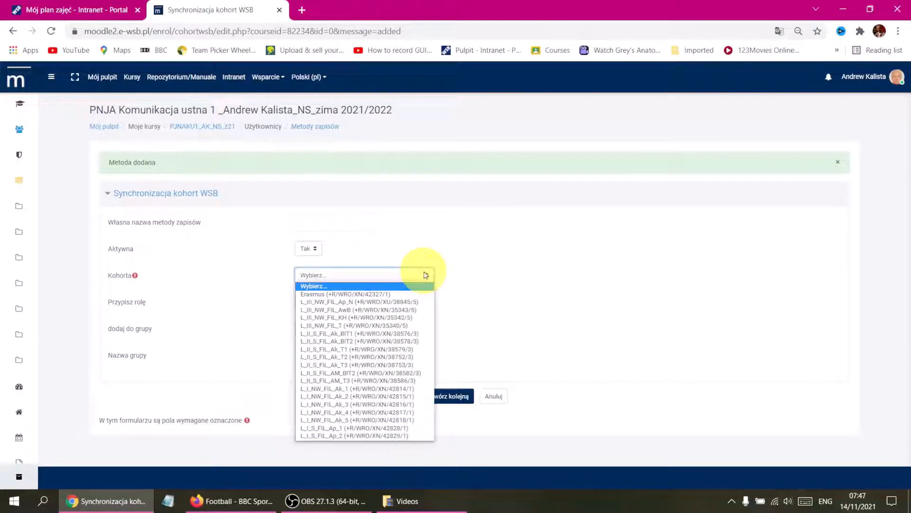
pyautogui.click(376, 406)
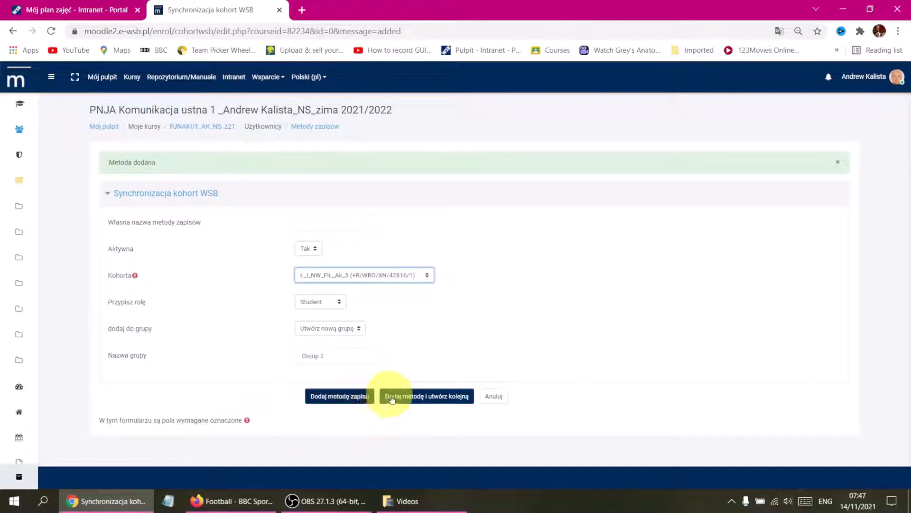
pyautogui.click(342, 395)
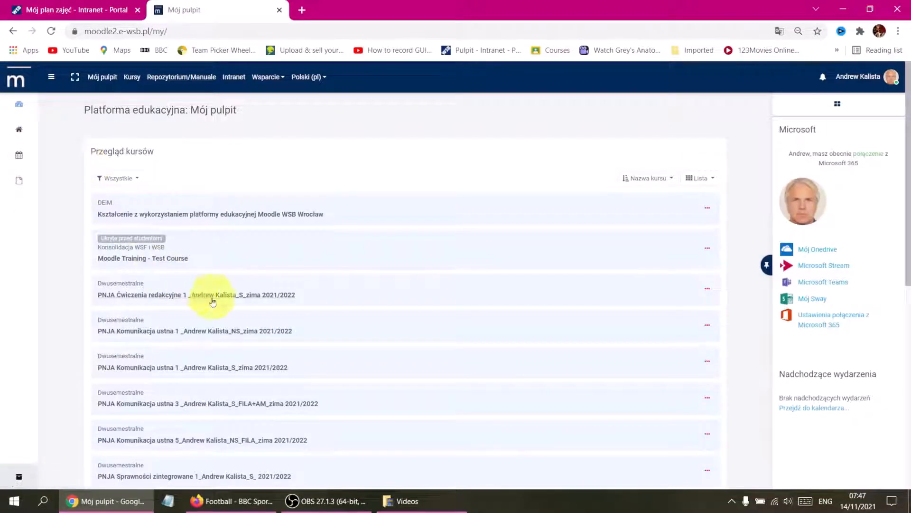
# Open the PNJA Komunikacja ustna 1 NS zima 2021/2022 course and view its Materiały section.
pyautogui.scroll(-1, 240, 326)
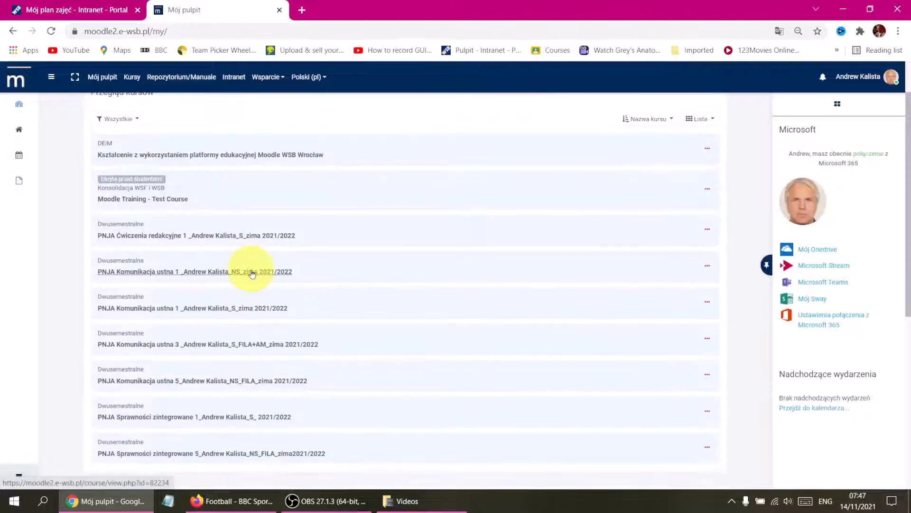
pyautogui.click(247, 272)
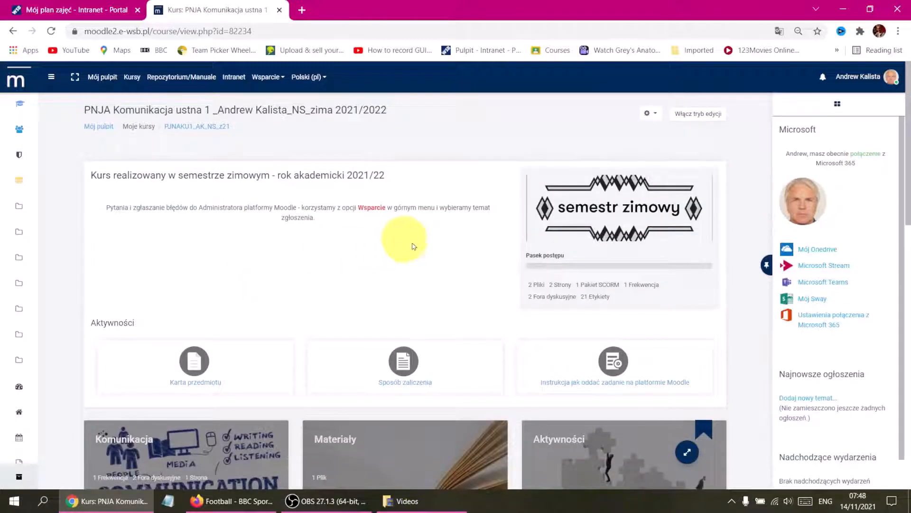
pyautogui.scroll(-2, 470, 280)
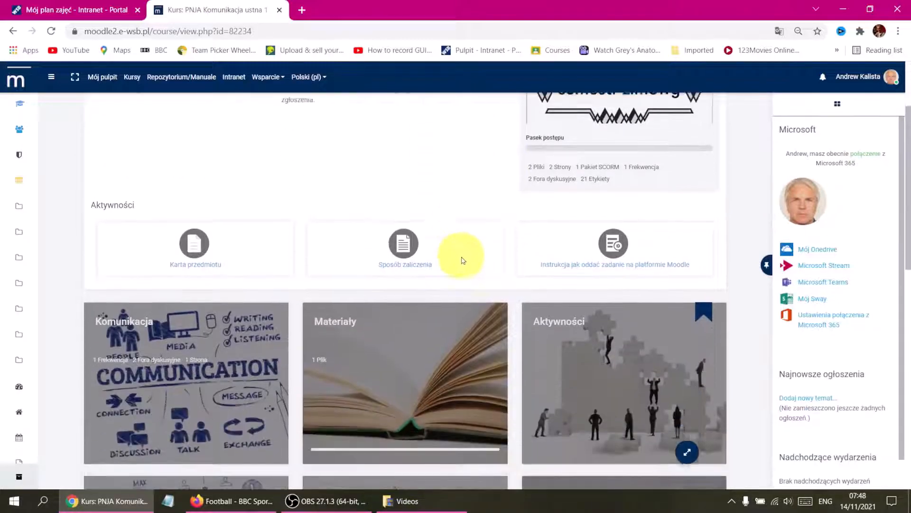
pyautogui.scroll(-1, 464, 260)
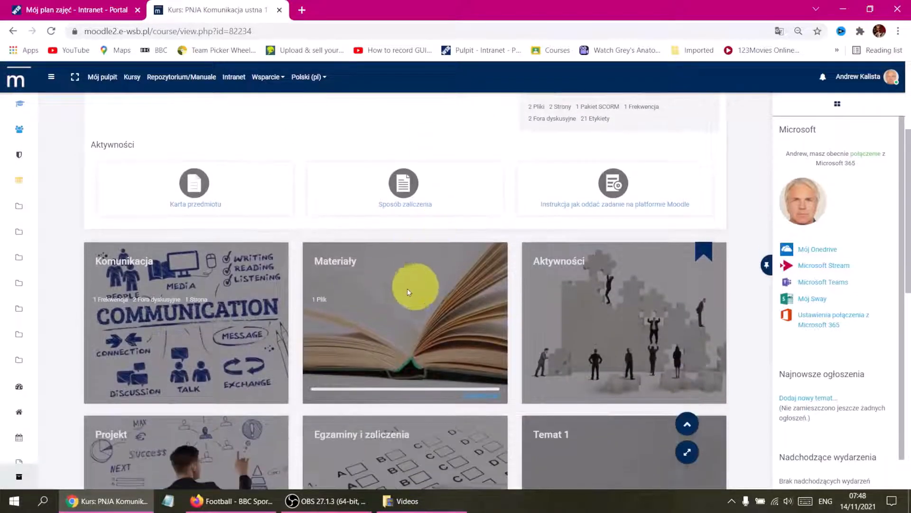
pyautogui.click(340, 266)
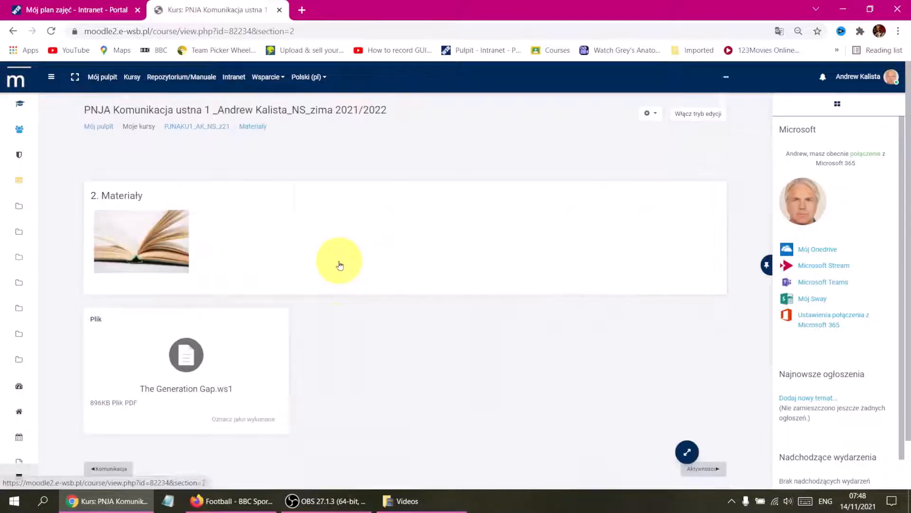
pyautogui.scroll(-2, 345, 271)
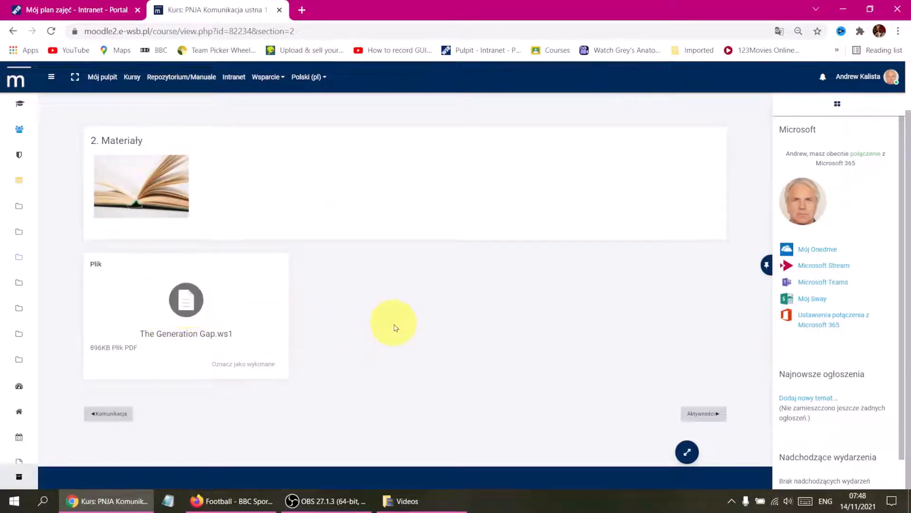
pyautogui.scroll(2, 393, 321)
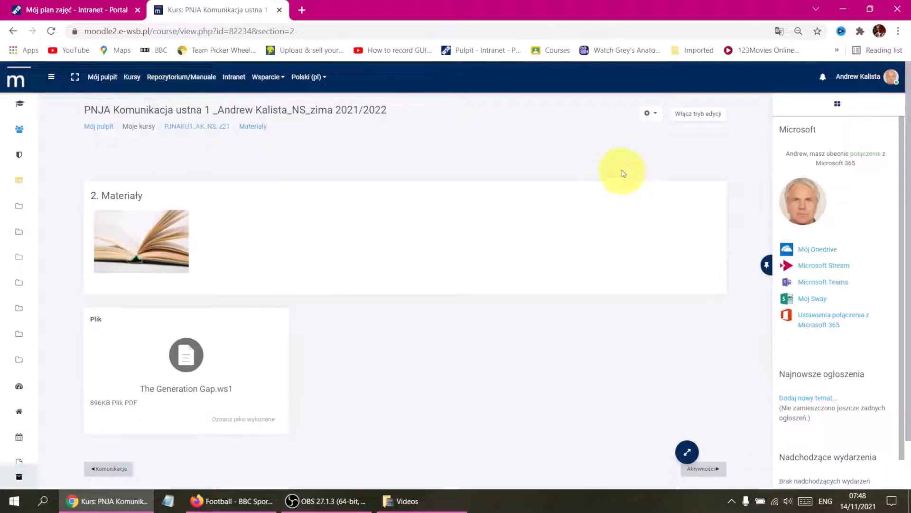
# Turn on editing mode in the Materiały section and open the chooser for adding an activity or resource.
pyautogui.click(687, 114)
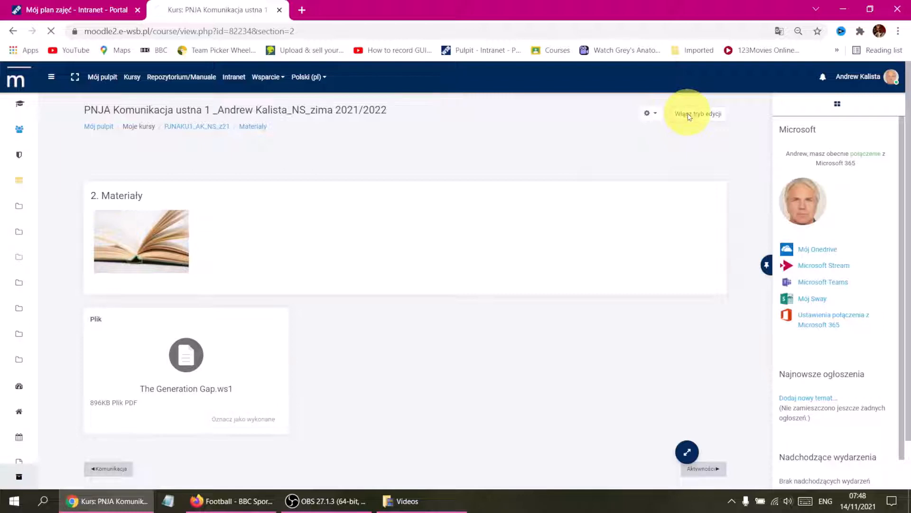
pyautogui.scroll(-1, 617, 327)
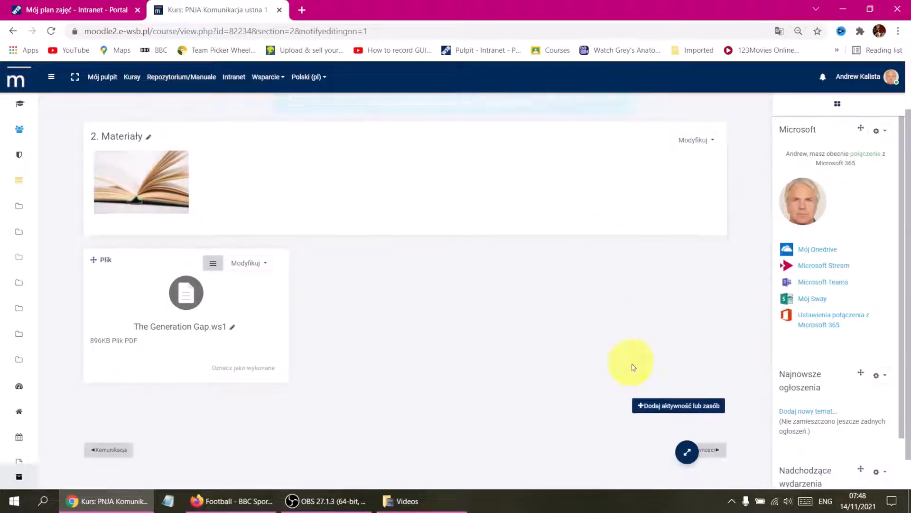
pyautogui.click(657, 406)
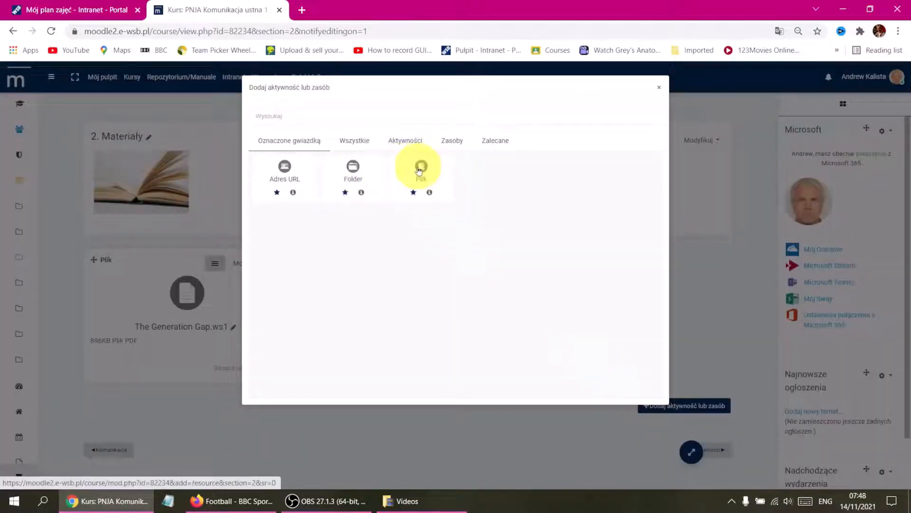
# Star Test (Quiz) in the full list of activities and resources, and return to the starred items.
pyautogui.click(358, 142)
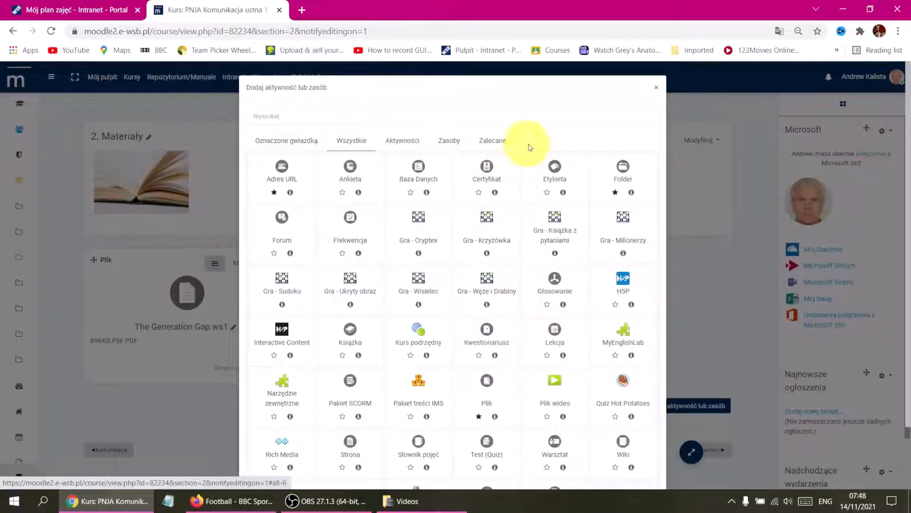
pyautogui.click(284, 142)
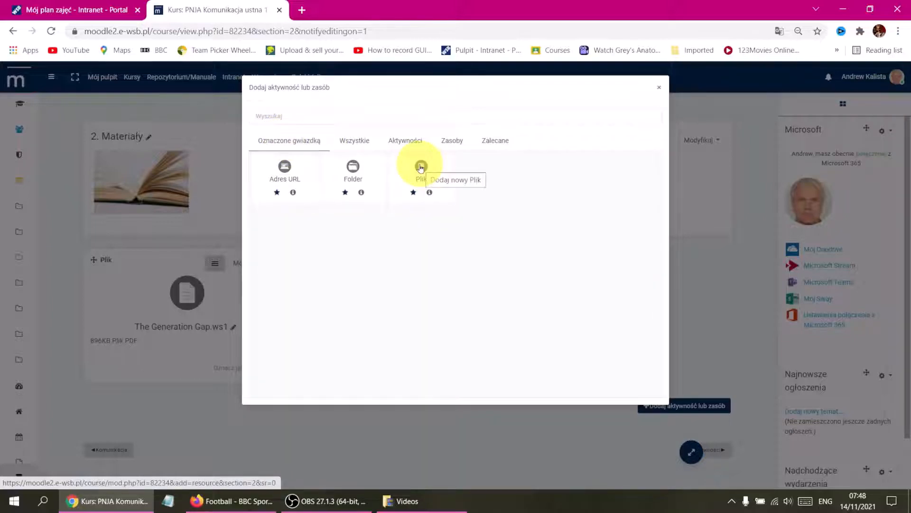
pyautogui.click(352, 140)
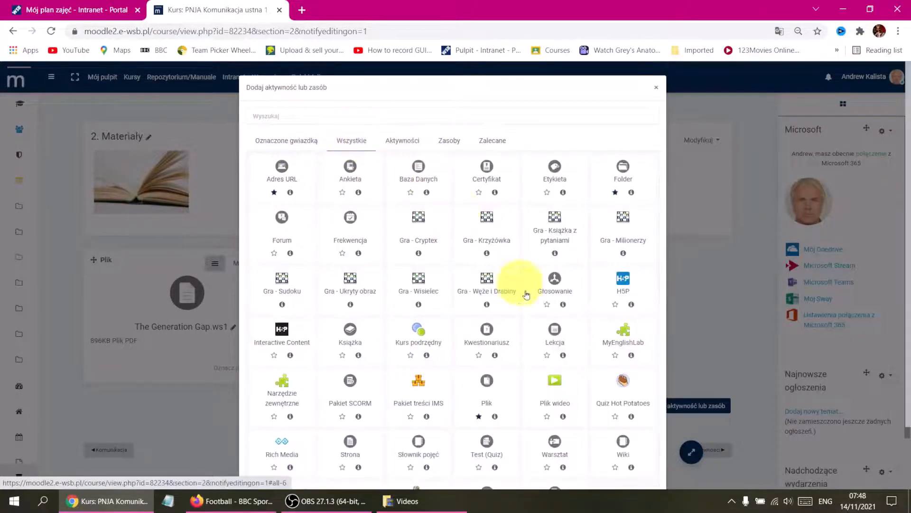
pyautogui.click(548, 305)
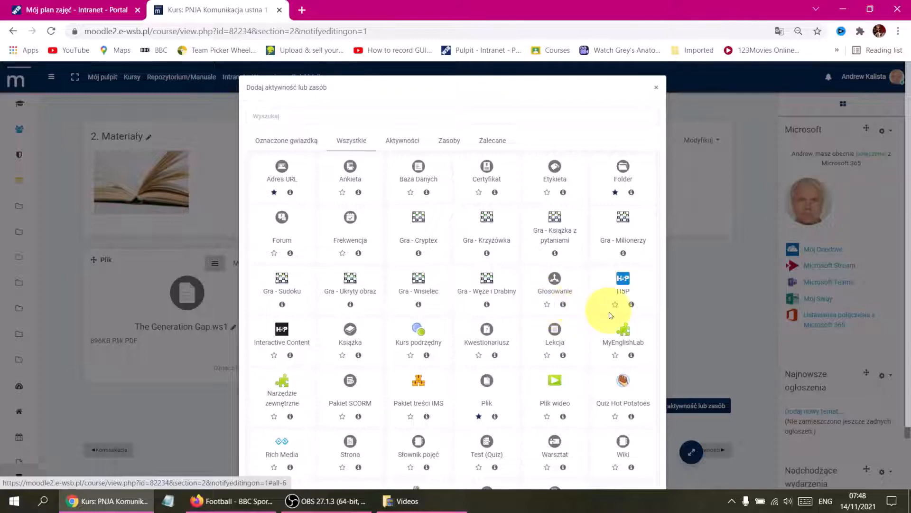
pyautogui.scroll(-2, 604, 311)
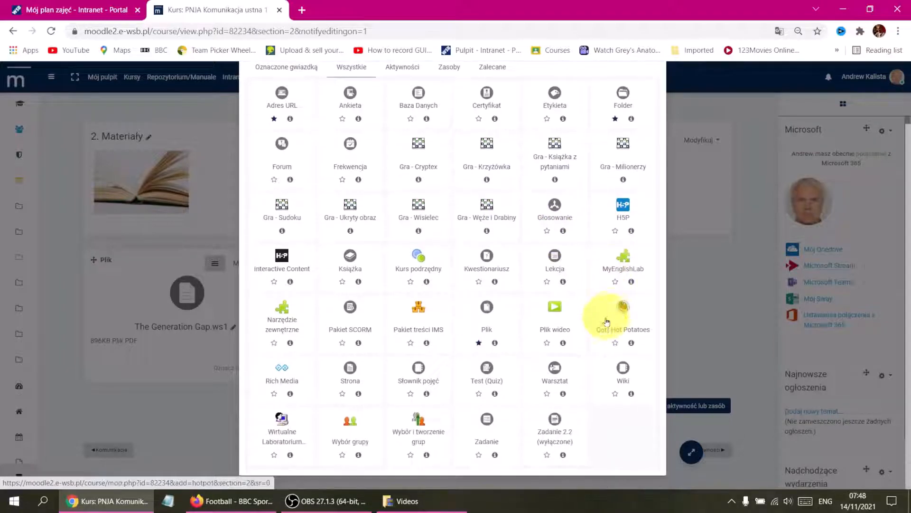
pyautogui.click(480, 394)
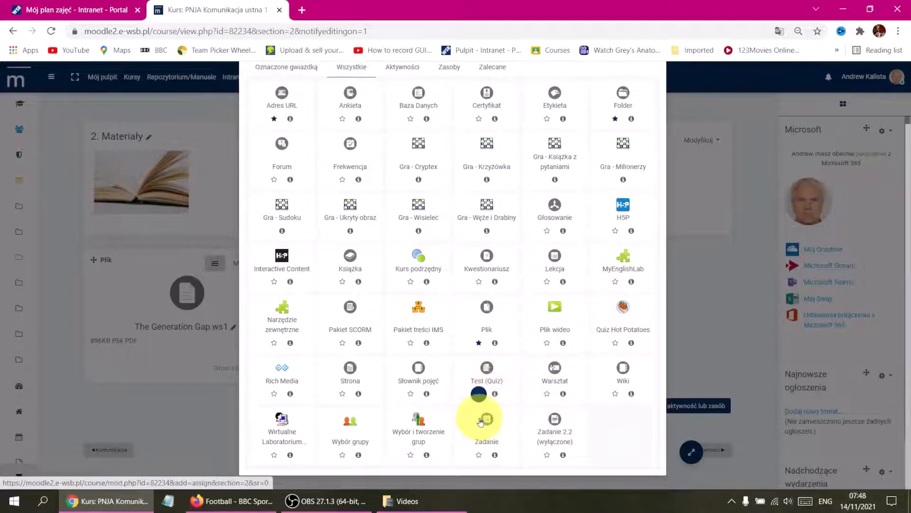
pyautogui.click(287, 67)
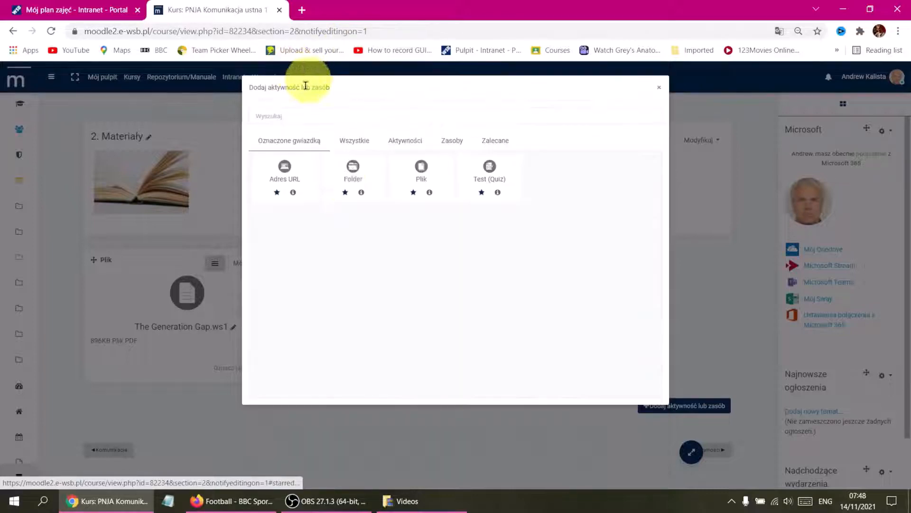
# Start adding a new Plik resource to Materiały, and place the 0. WSB books folder window beside the form.
pyautogui.click(422, 176)
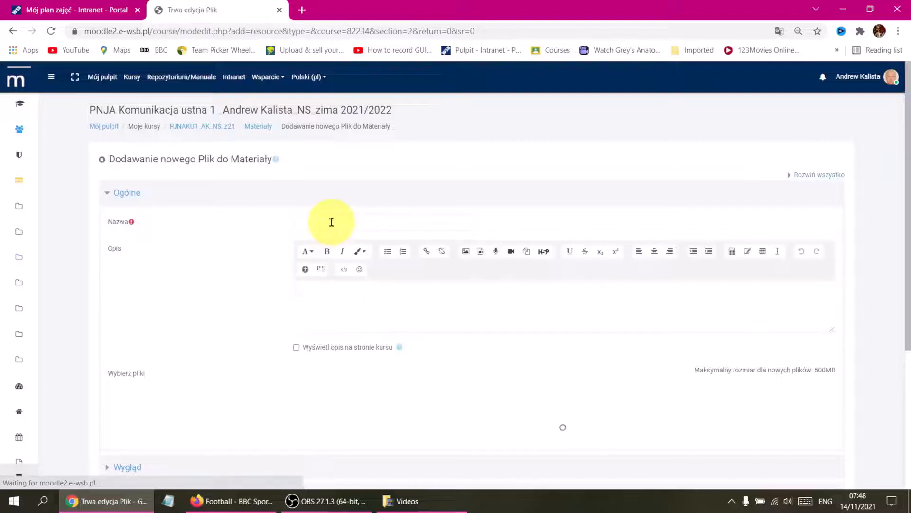
pyautogui.click(331, 222)
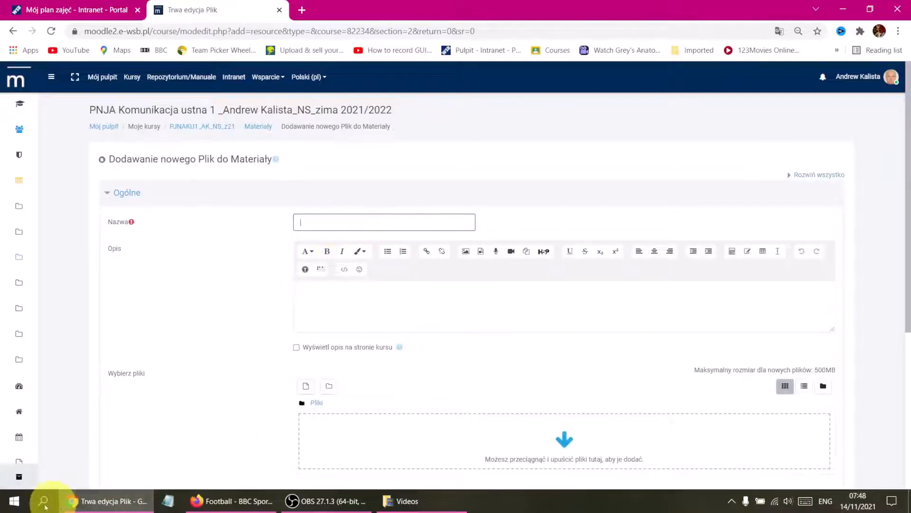
pyautogui.click(12, 502)
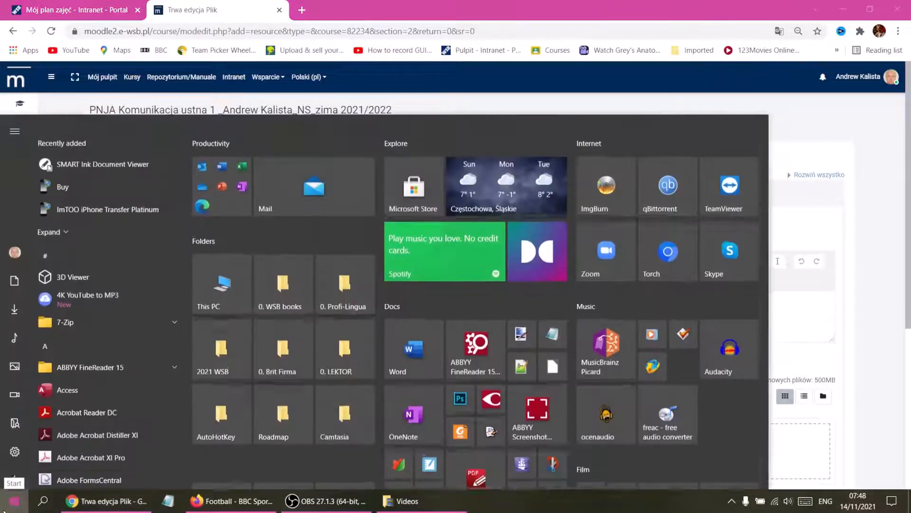
pyautogui.click(283, 285)
pyautogui.moveTo(902, 230); pyautogui.dragTo(690, 102)
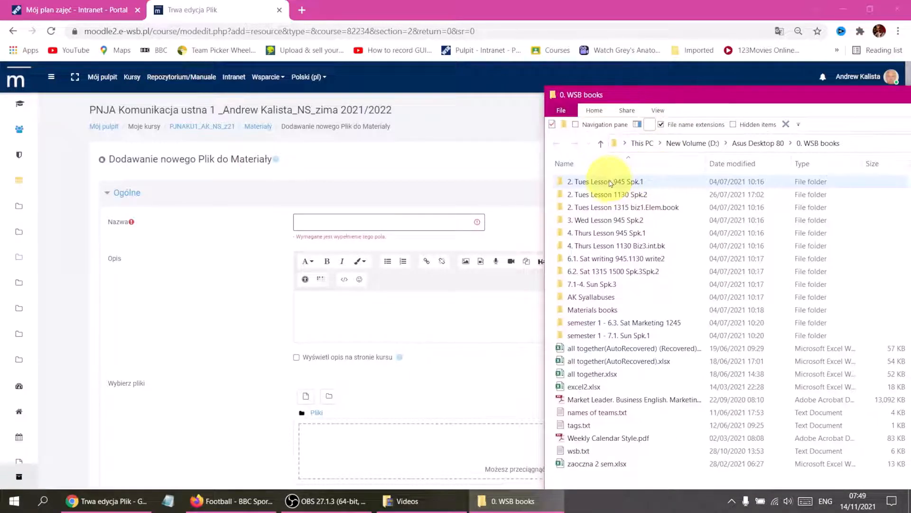
# Browse the lesson folders and open Lesson 6 - money money money inside 2. Tues Lesson 1130 Spk.2.
pyautogui.doubleClick(609, 182)
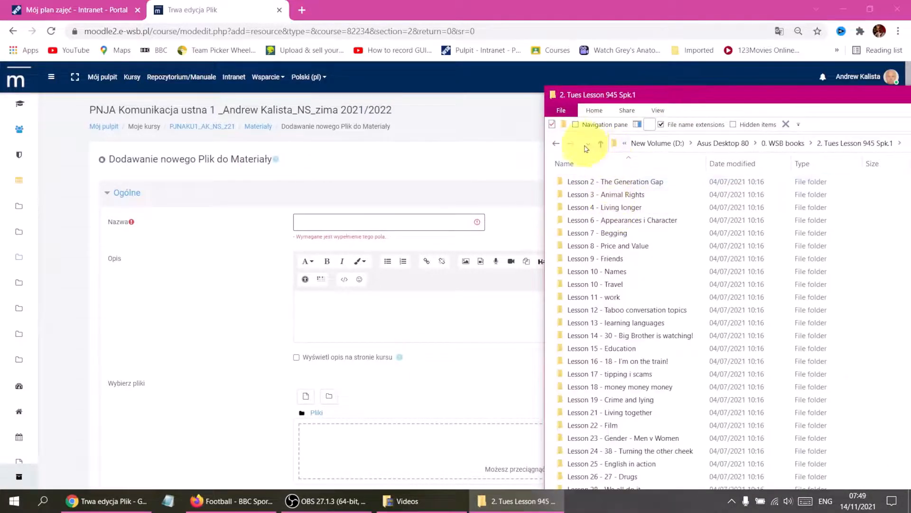
pyautogui.click(600, 143)
pyautogui.click(613, 197)
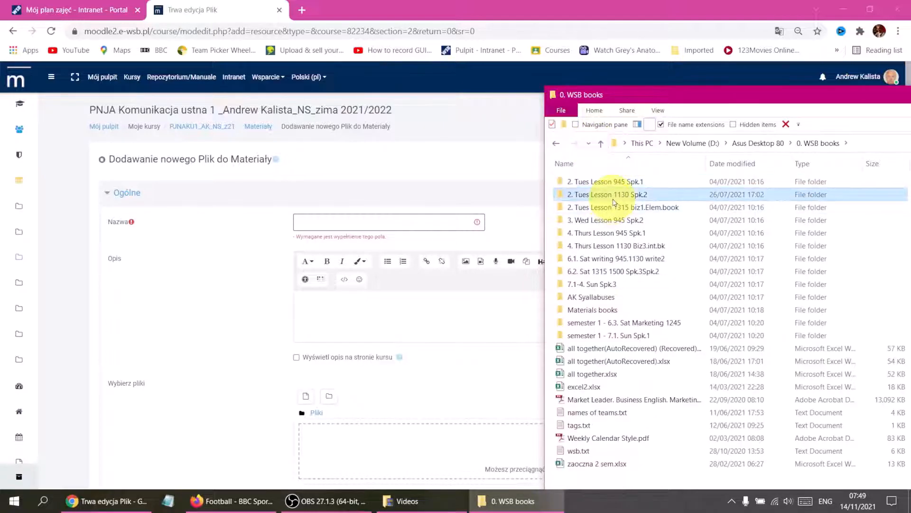
pyautogui.doubleClick(613, 202)
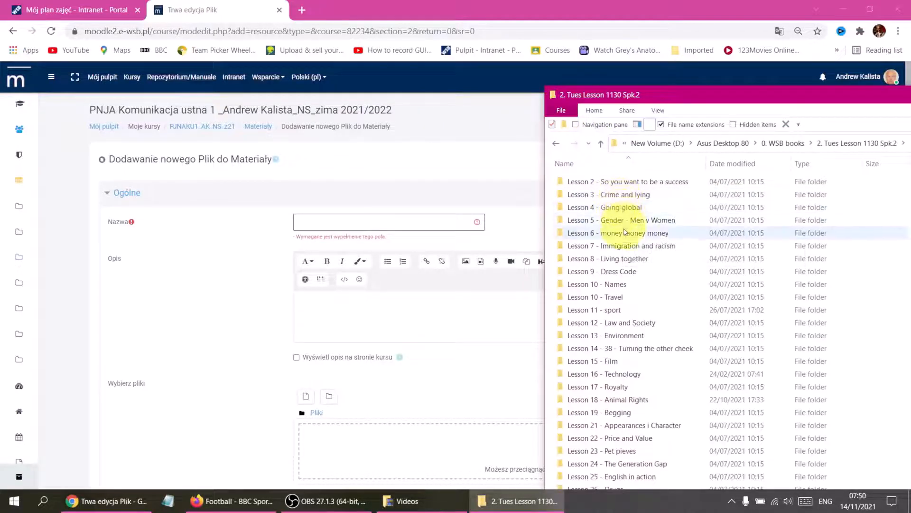
pyautogui.doubleClick(626, 232)
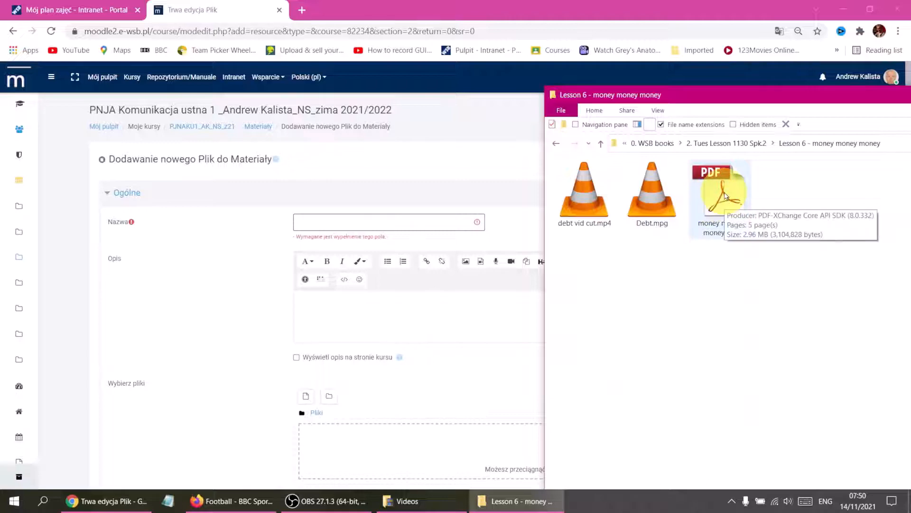
# Add money money money.pdf to the resource's files and name the resource Lesson 3 - Money.
pyautogui.scroll(-1, 475, 271)
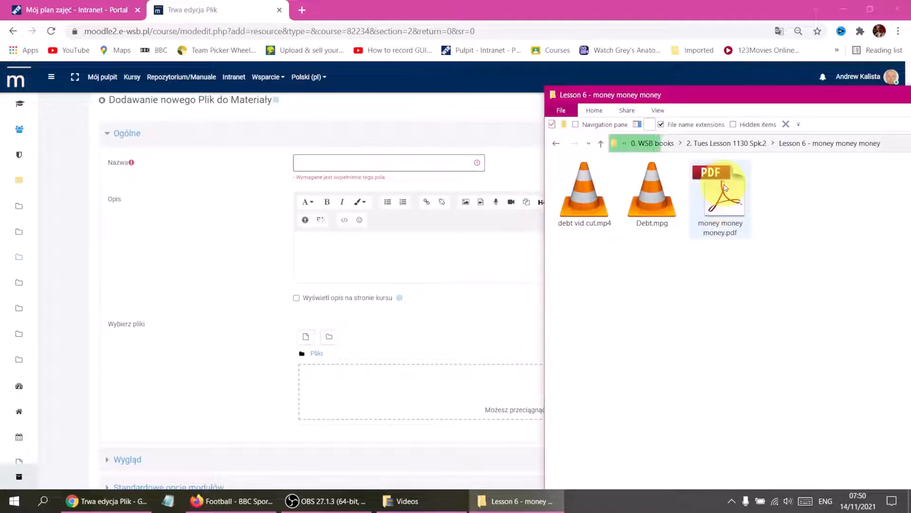
pyautogui.moveTo(724, 187); pyautogui.dragTo(717, 209)
pyautogui.moveTo(731, 97); pyautogui.dragTo(808, 125)
pyautogui.moveTo(807, 195); pyautogui.dragTo(533, 398)
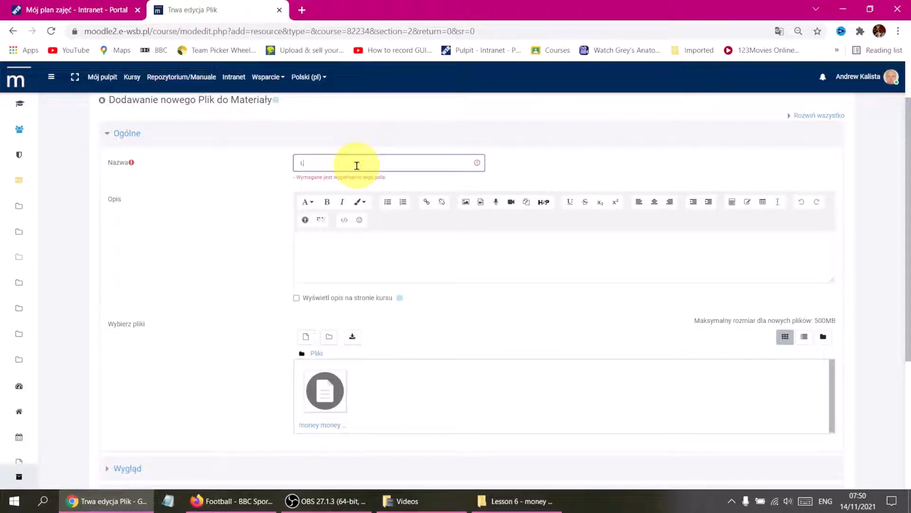
pyautogui.write('esson 3 - Money')
pyautogui.click(350, 246)
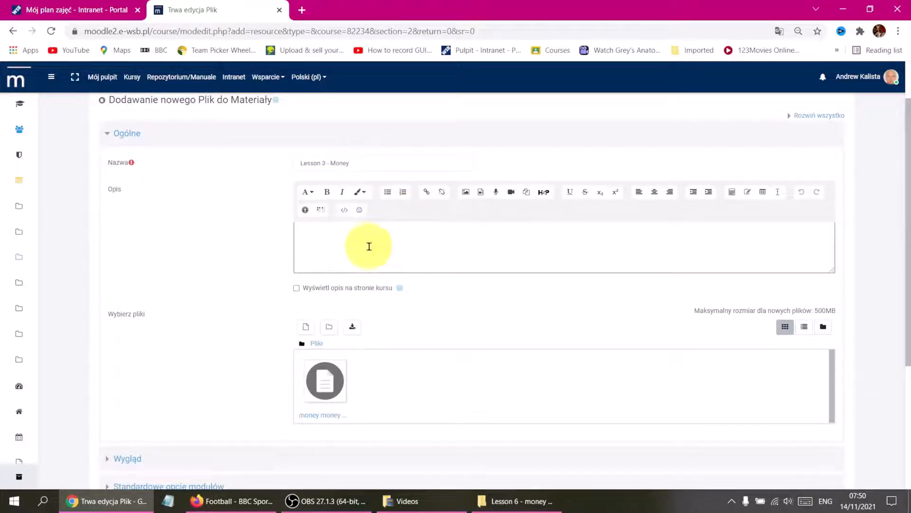
# Set the resource's appearance to show the file size and type, and save it, returning to the course.
pyautogui.scroll(-3, 370, 247)
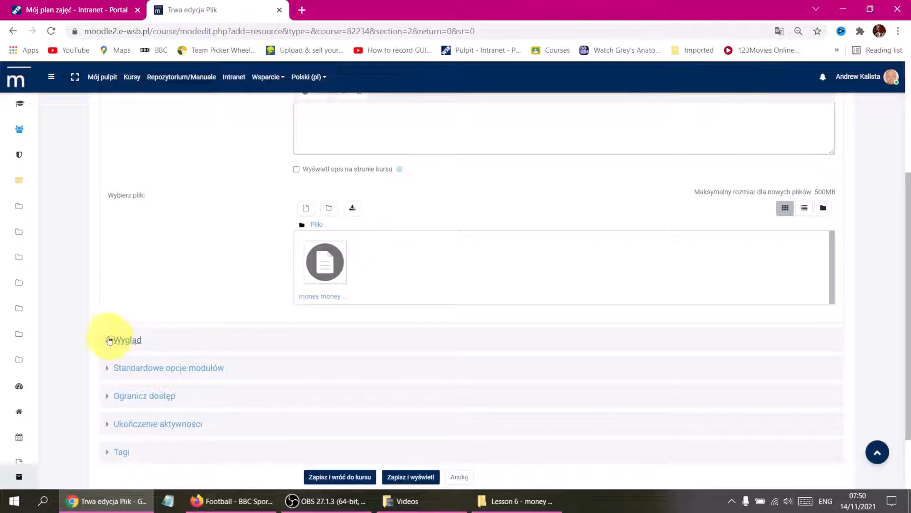
pyautogui.click(109, 340)
pyautogui.scroll(-1, 298, 354)
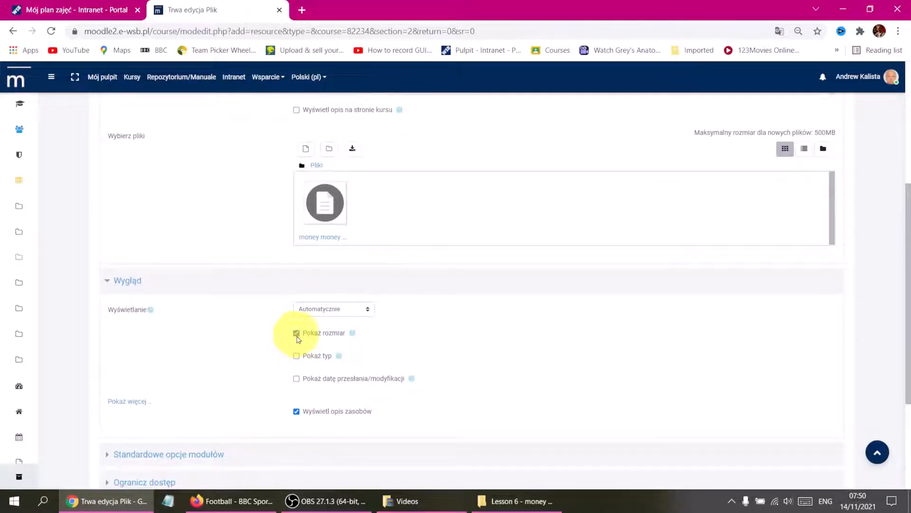
pyautogui.click(296, 355)
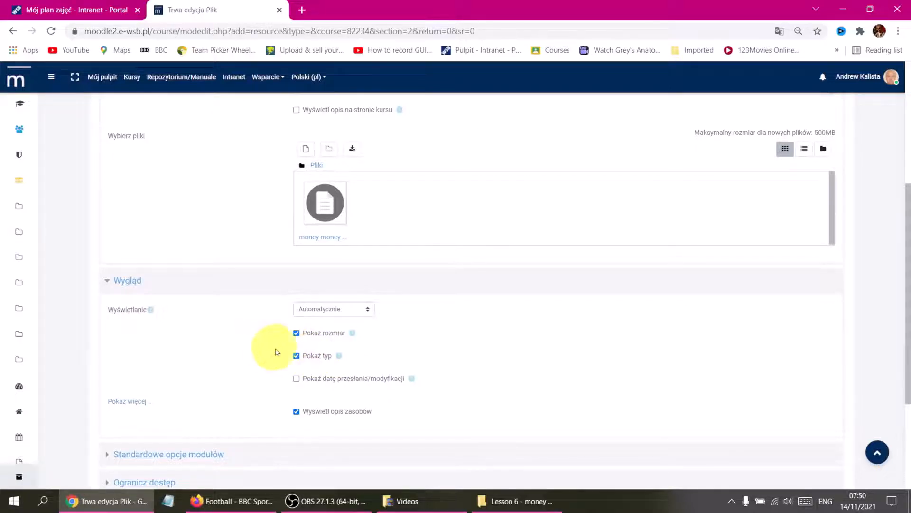
pyautogui.scroll(-3, 278, 352)
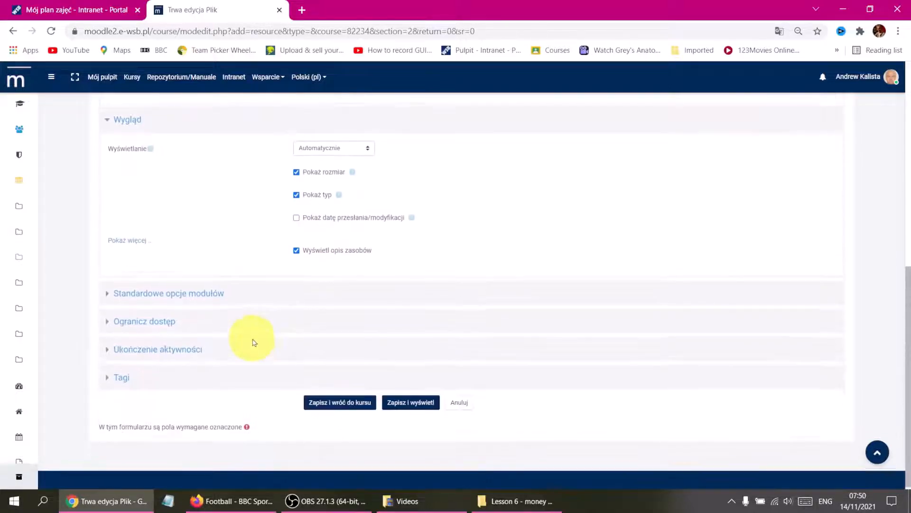
pyautogui.click(344, 399)
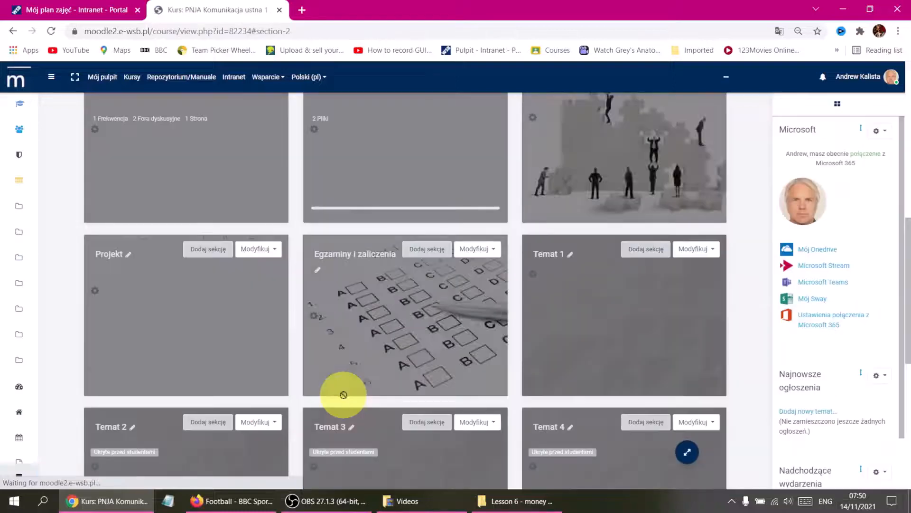
# Open the Materiały section of the course and turn off editing mode.
pyautogui.scroll(2, 342, 346)
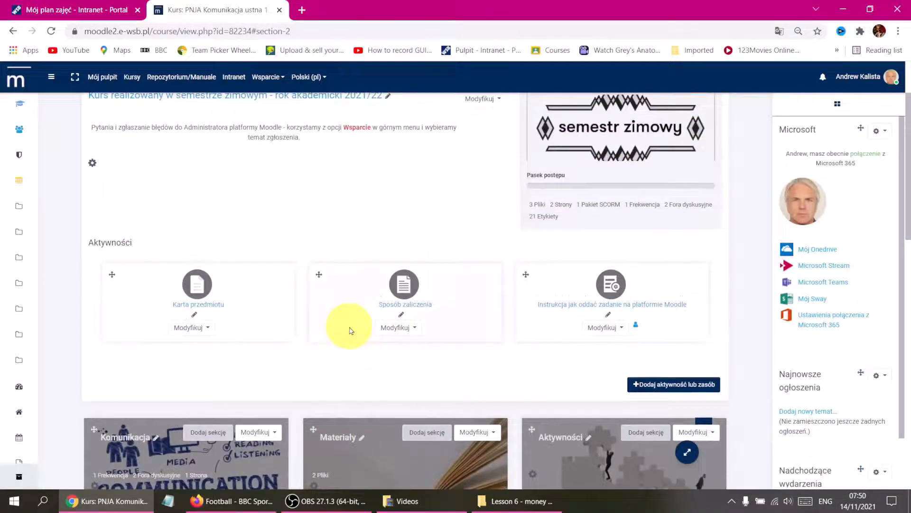
pyautogui.scroll(-4, 350, 331)
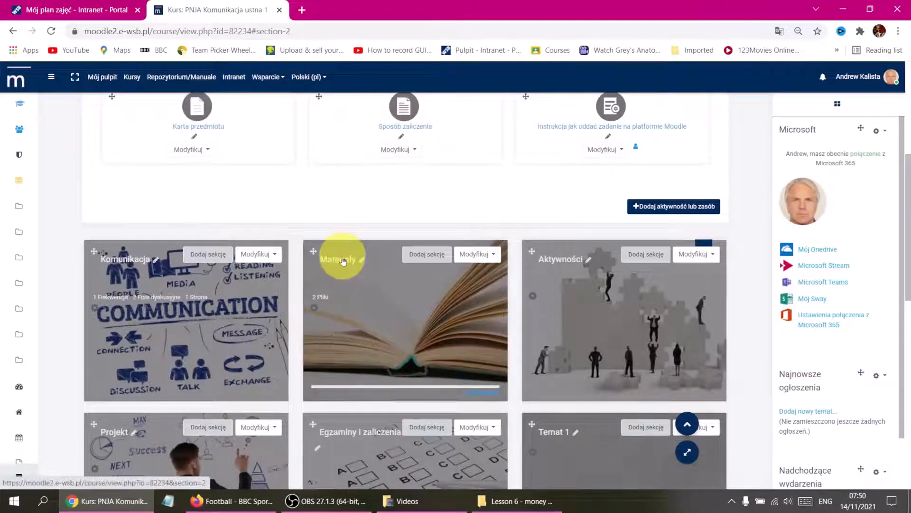
pyautogui.click(343, 260)
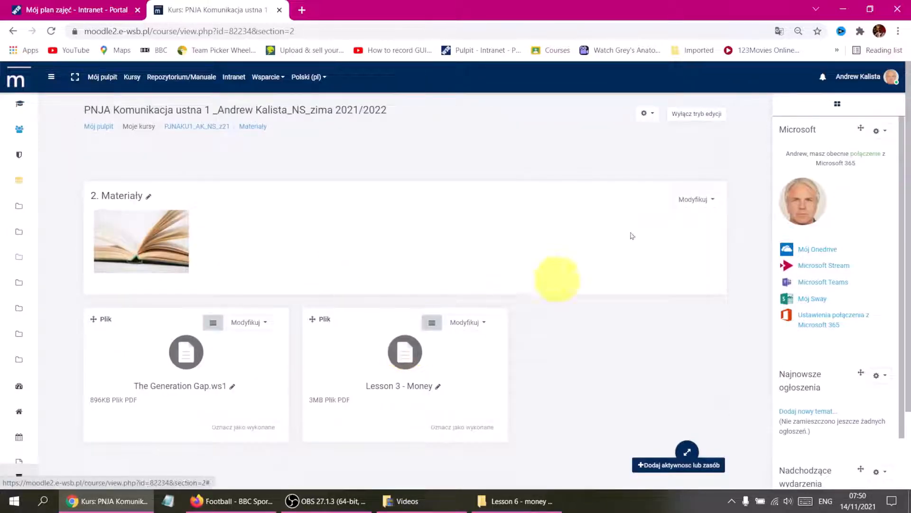
pyautogui.click(697, 114)
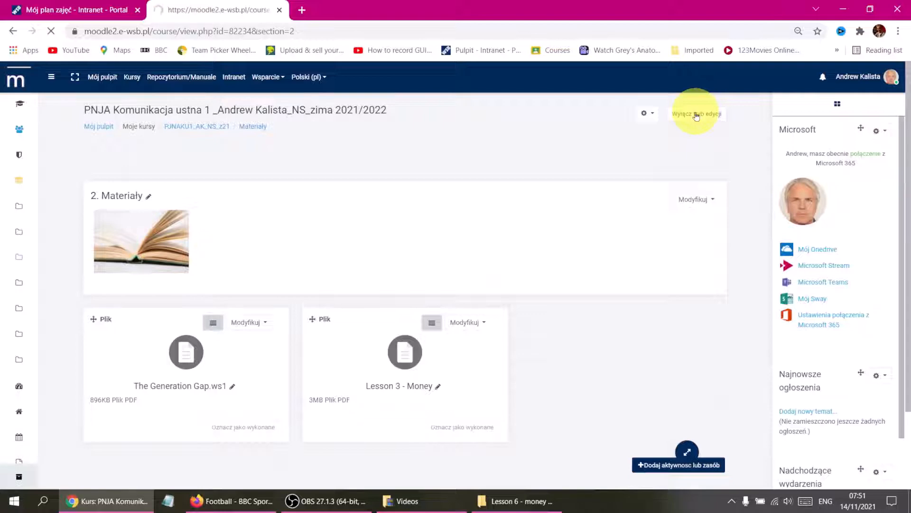
pyautogui.scroll(-1, 405, 325)
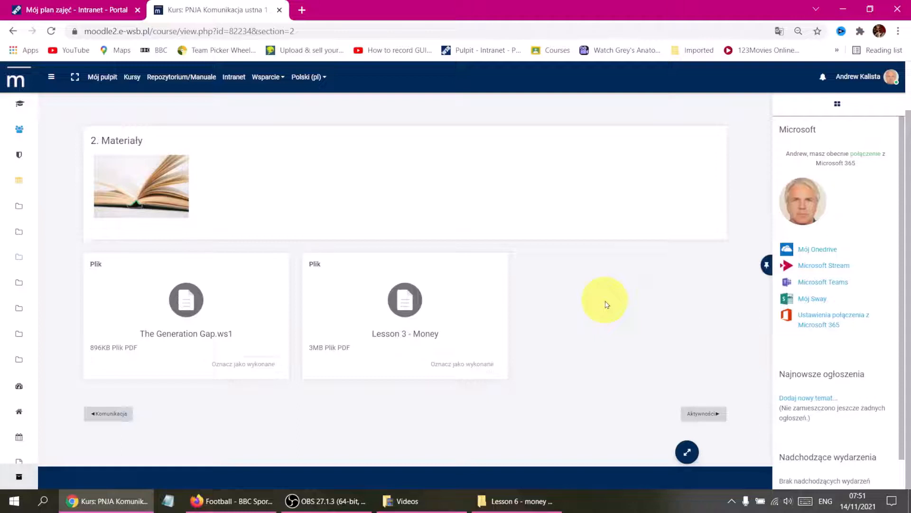
# Switch the course role to Student to preview the course as students see it.
pyautogui.scroll(2, 605, 304)
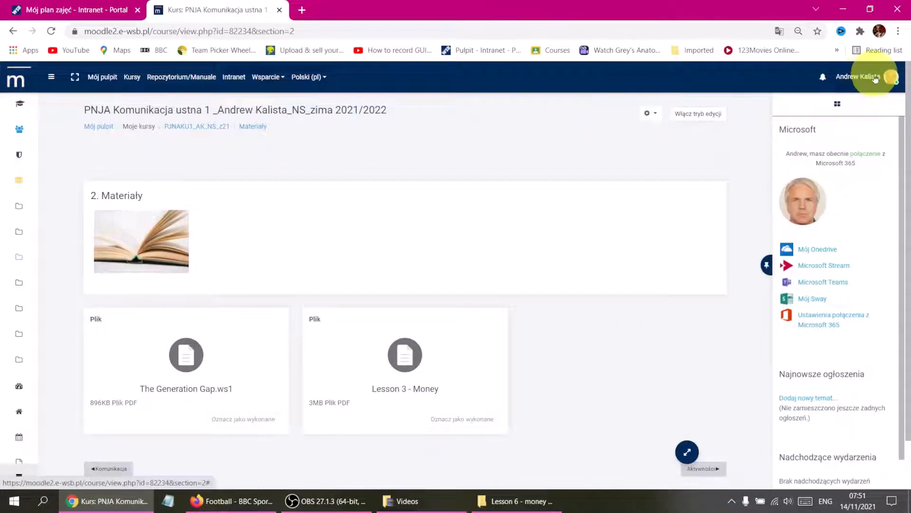
pyautogui.click(889, 80)
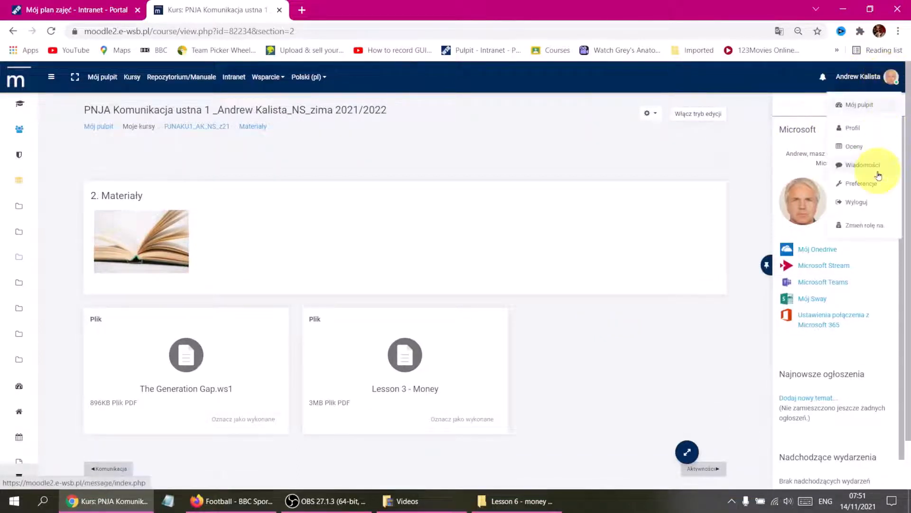
pyautogui.click(868, 229)
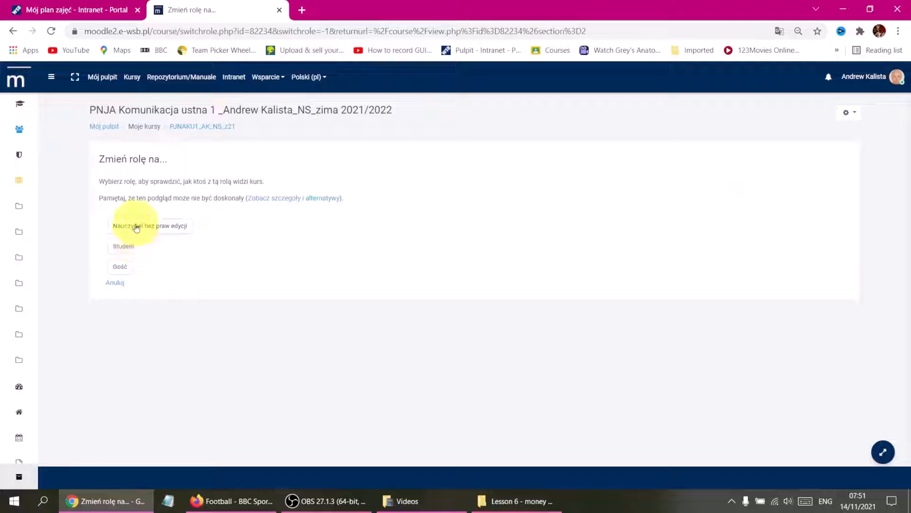
pyautogui.click(122, 247)
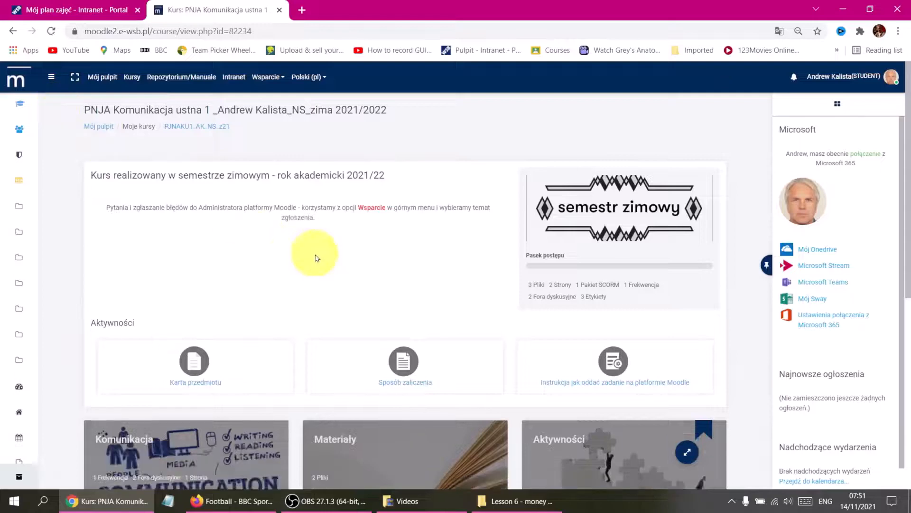
# Look over the course sections in the student view and open the Materiały section.
pyautogui.scroll(-5, 317, 252)
pyautogui.scroll(-1, 323, 257)
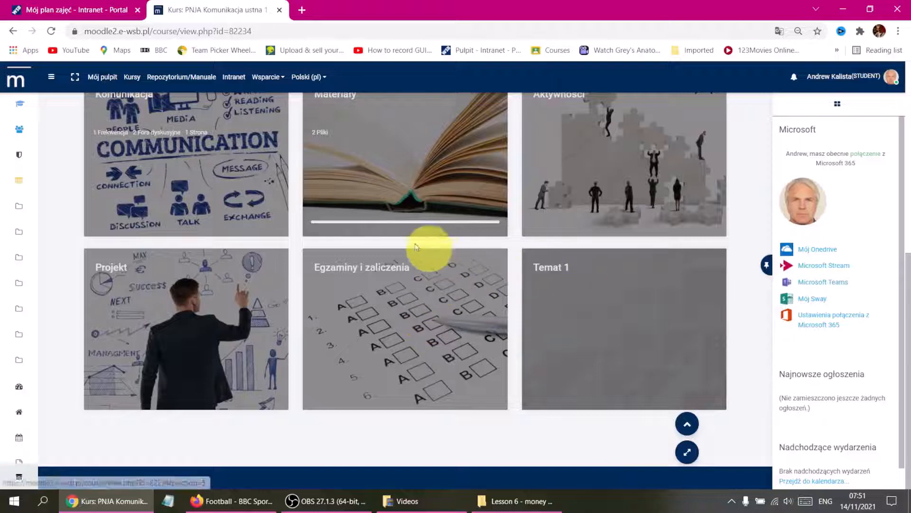
pyautogui.scroll(4, 408, 242)
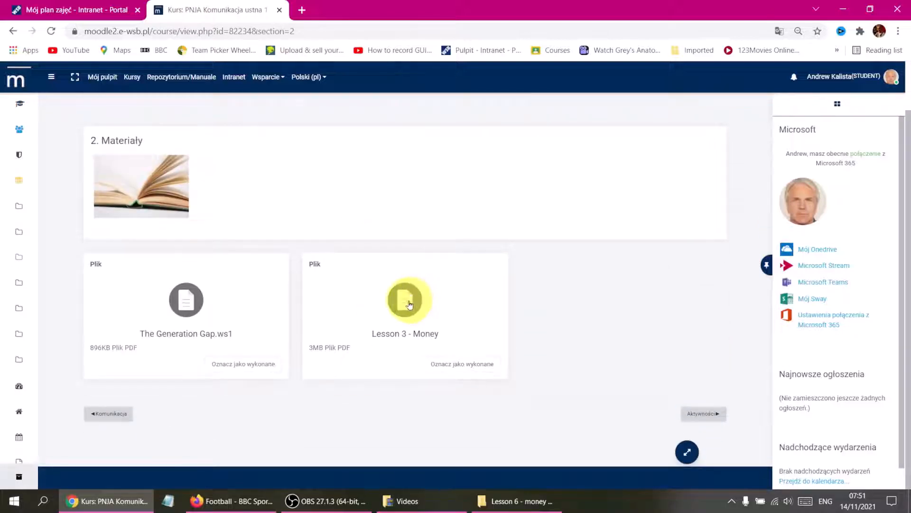
# Open the Lesson 3 - Money file, look through the pages of its PDF, and return to the Materiały section.
pyautogui.click(410, 304)
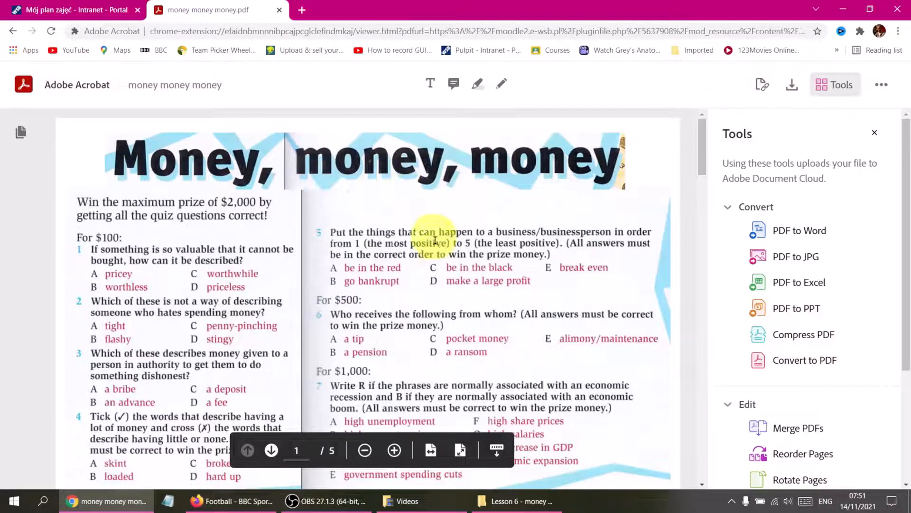
pyautogui.scroll(-15, 441, 252)
pyautogui.scroll(15, 444, 256)
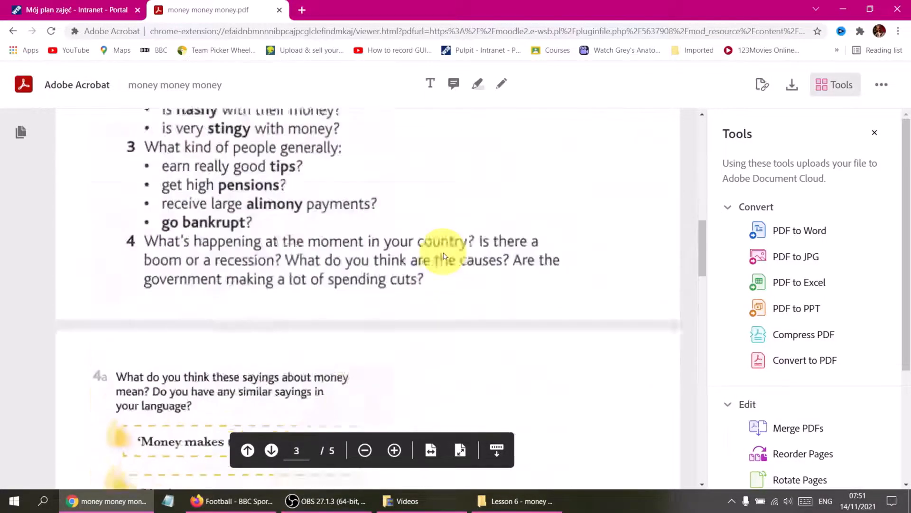
pyautogui.scroll(-10, 443, 255)
pyautogui.scroll(-15, 446, 257)
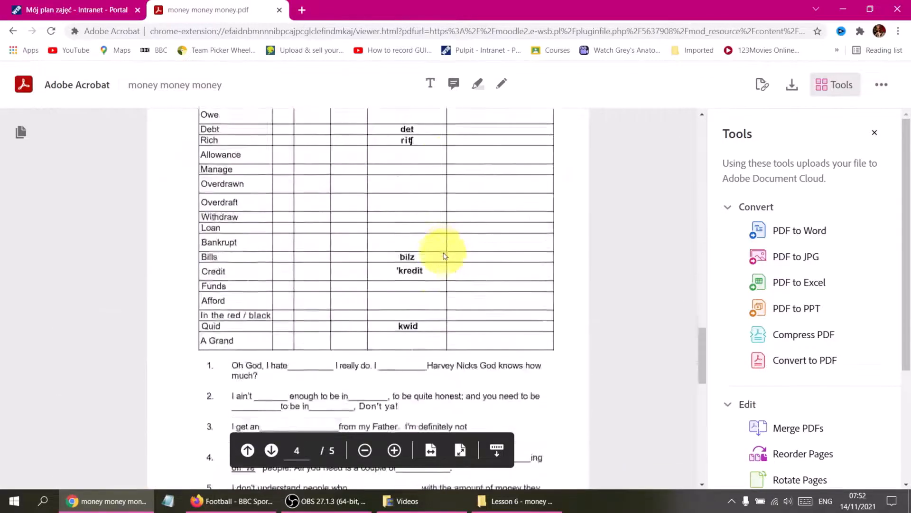
pyautogui.hotkey('alt', 'Left')
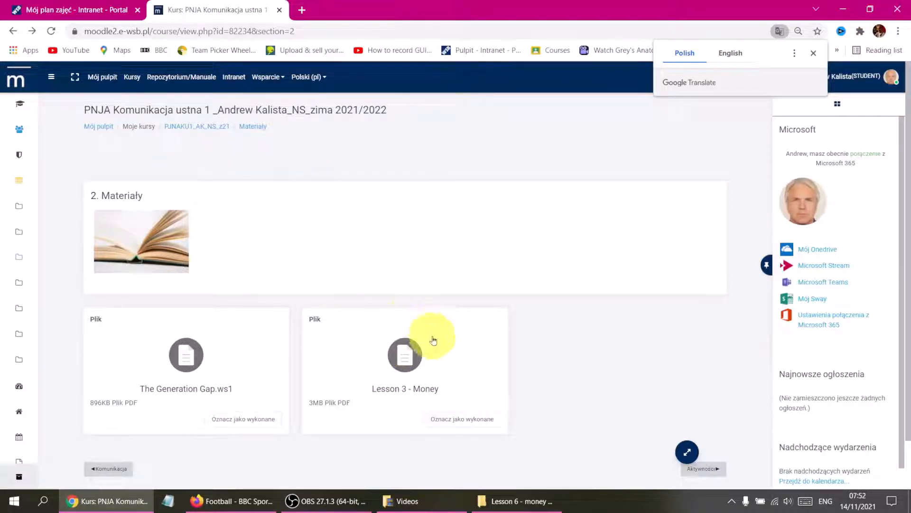
pyautogui.scroll(-1, 431, 327)
pyautogui.scroll(1, 66, 133)
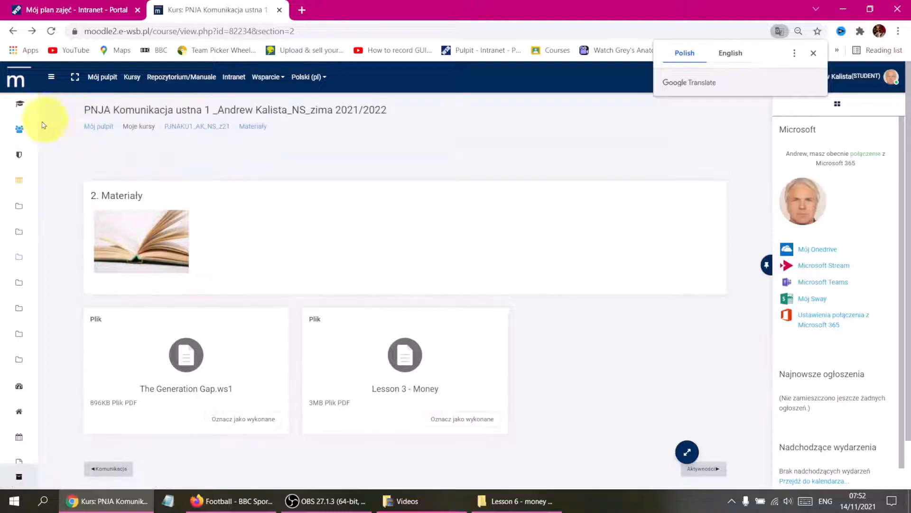
# Open the course's participants page (Uczestnicy) and return from the Student role to the standard role.
pyautogui.click(19, 129)
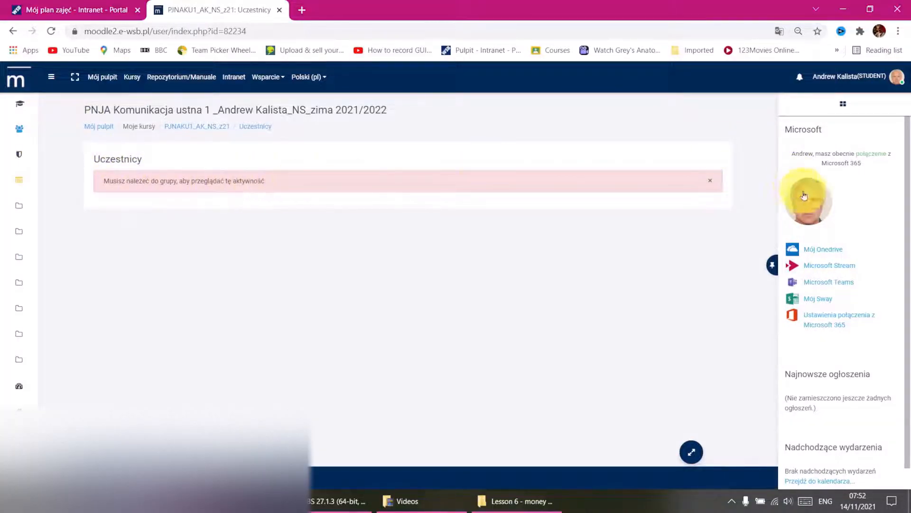
pyautogui.click(896, 77)
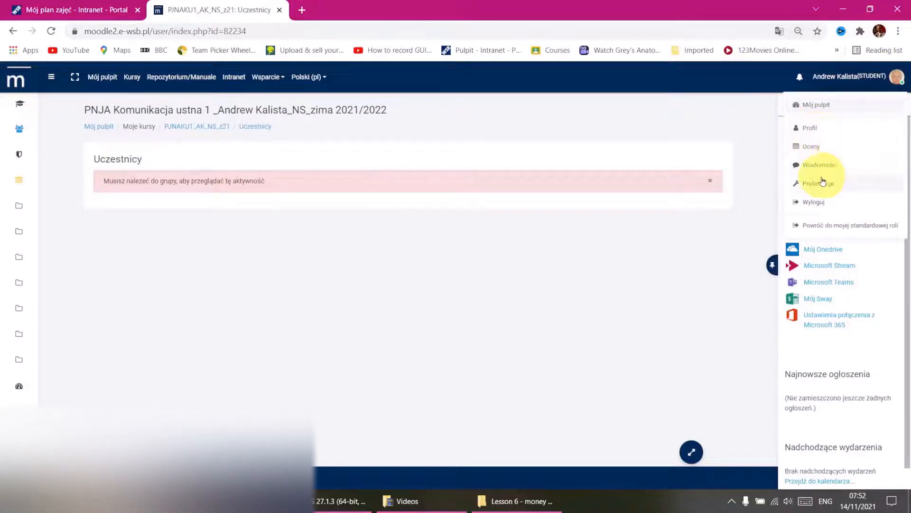
pyautogui.click(823, 226)
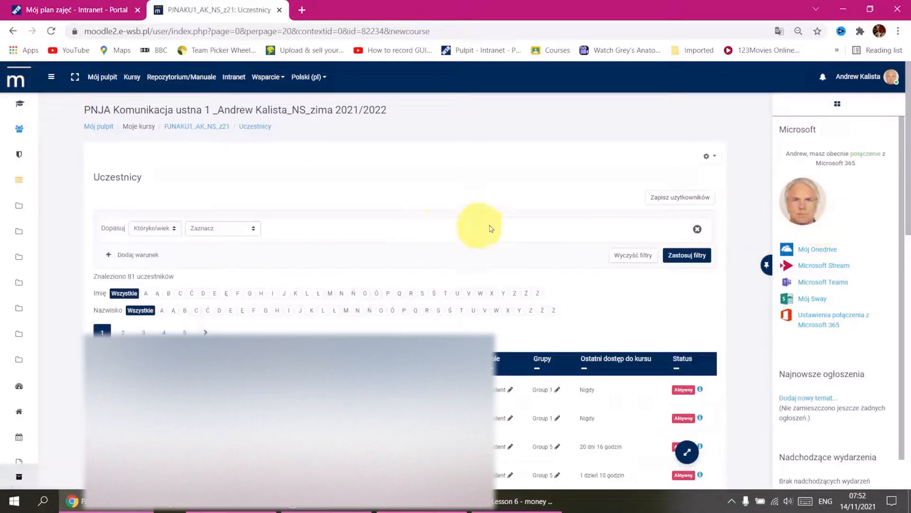
pyautogui.scroll(-1, 479, 223)
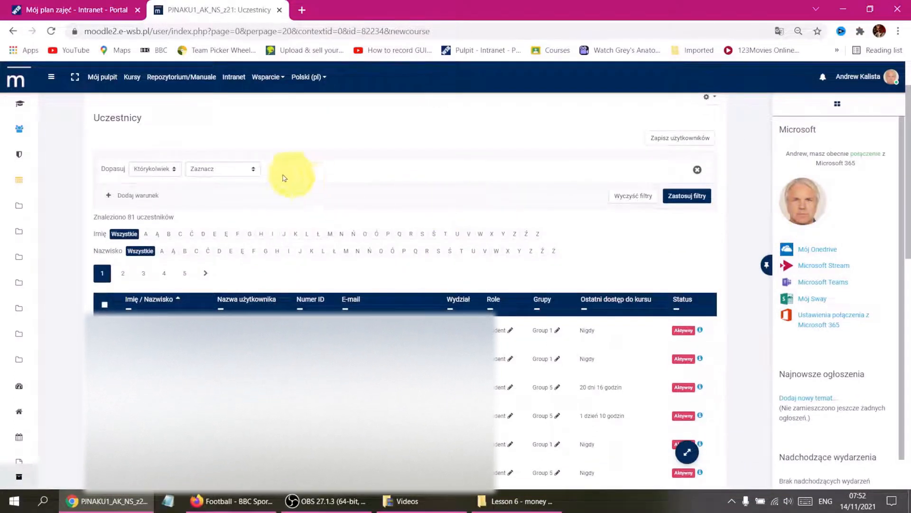
pyautogui.scroll(1, 169, 179)
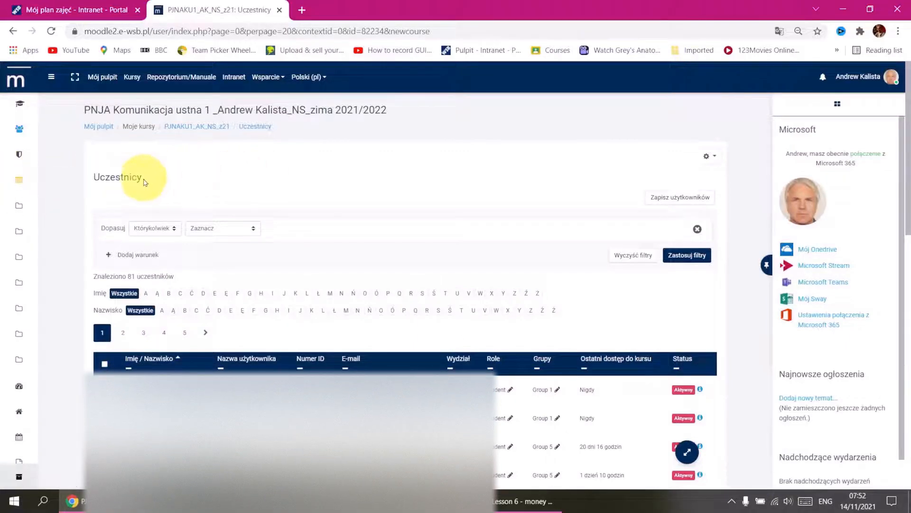
# Return to the course's main page, look over the Temat sections, and turn on editing mode.
pyautogui.scroll(-6, 333, 249)
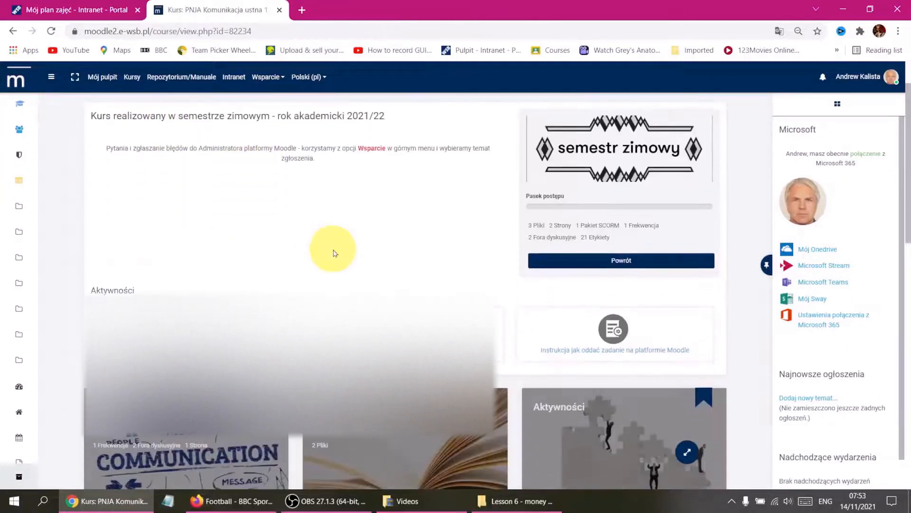
pyautogui.scroll(-7, 334, 253)
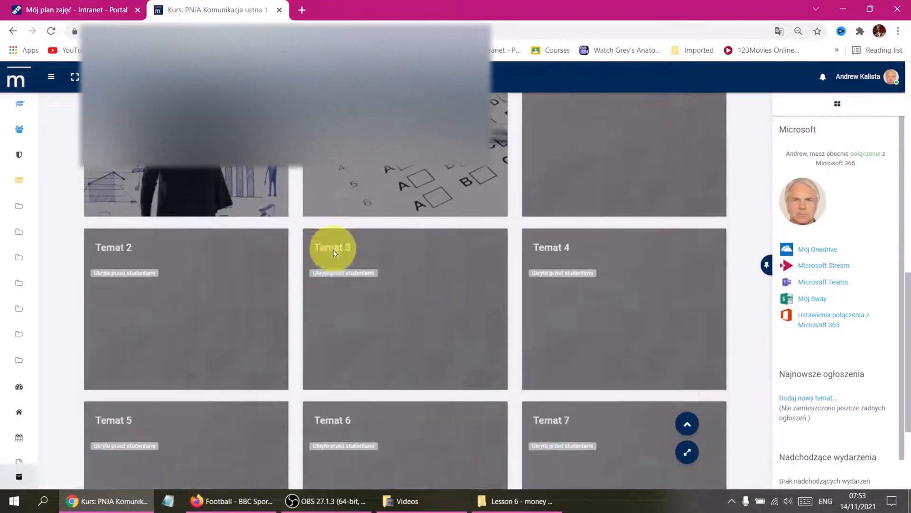
pyautogui.scroll(5, 342, 273)
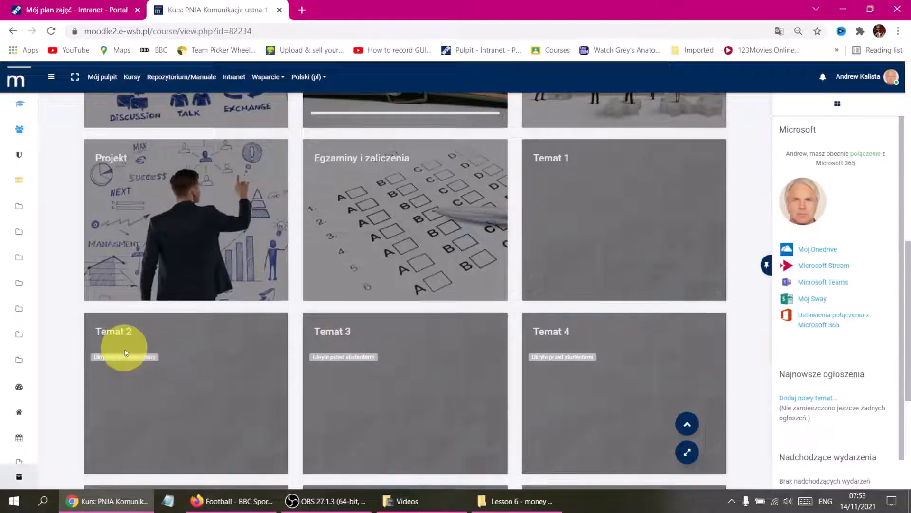
pyautogui.scroll(10, 497, 284)
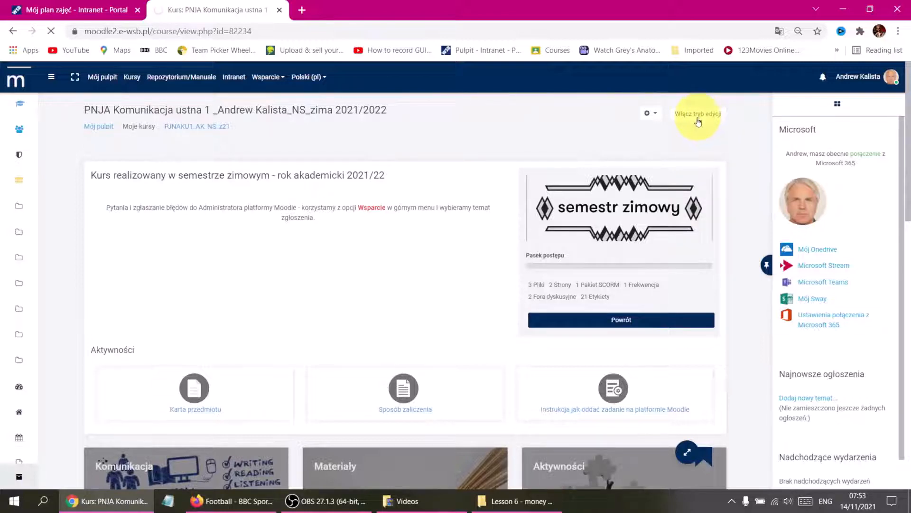
# Make the hidden Temat 2 section visible to students.
pyautogui.scroll(-10, 626, 221)
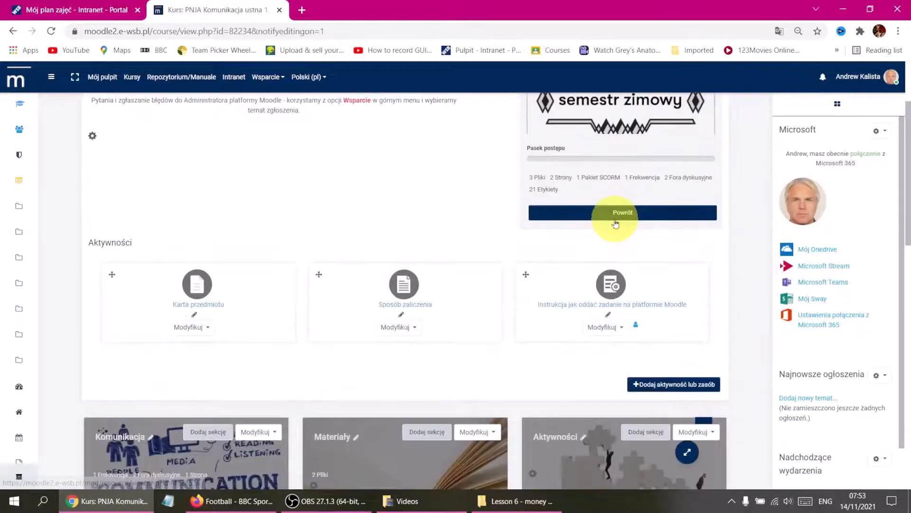
pyautogui.scroll(-2, 250, 317)
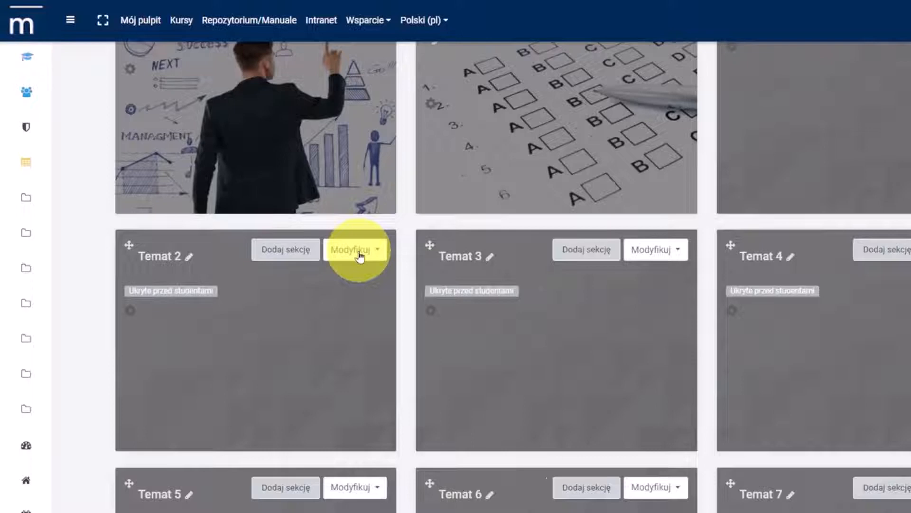
pyautogui.click(258, 244)
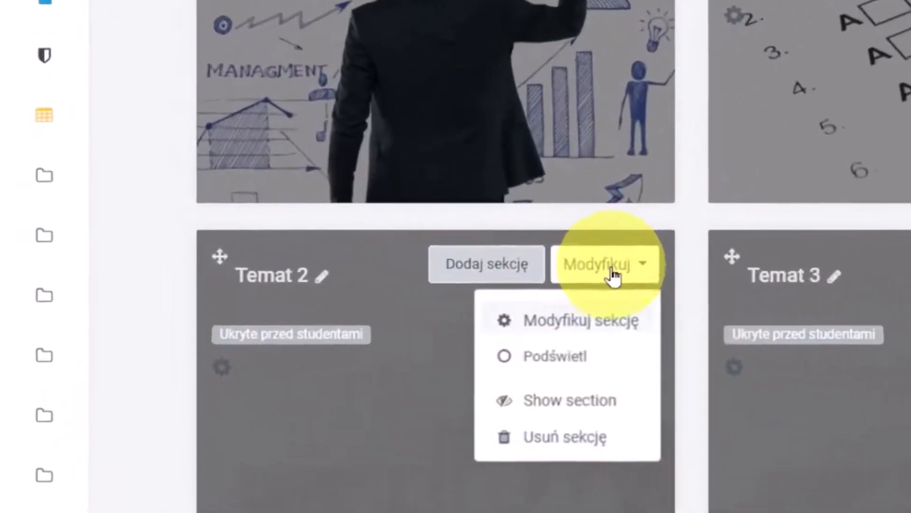
pyautogui.click(565, 408)
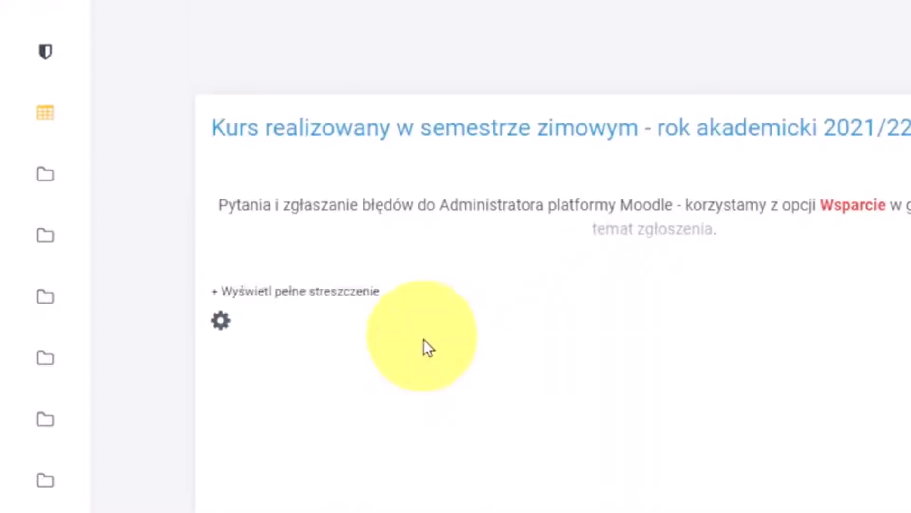
# Look over the course's sections, including Materiały and the Temat tiles, and open the Temat 2 section.
pyautogui.scroll(-15, 632, 377)
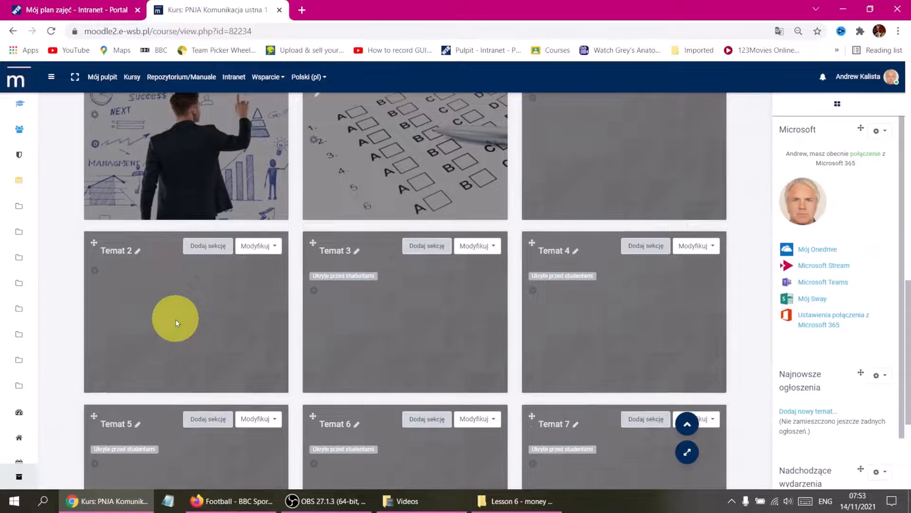
pyautogui.scroll(3, 185, 321)
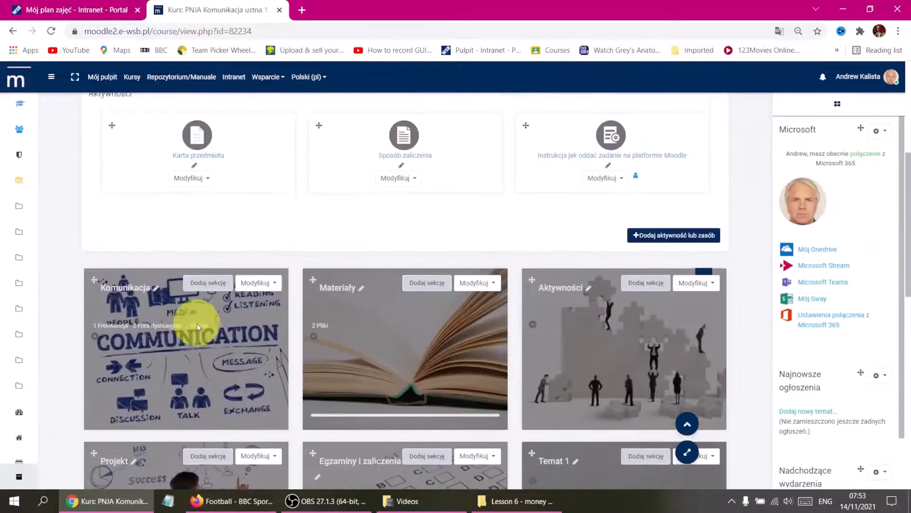
pyautogui.scroll(1, 198, 327)
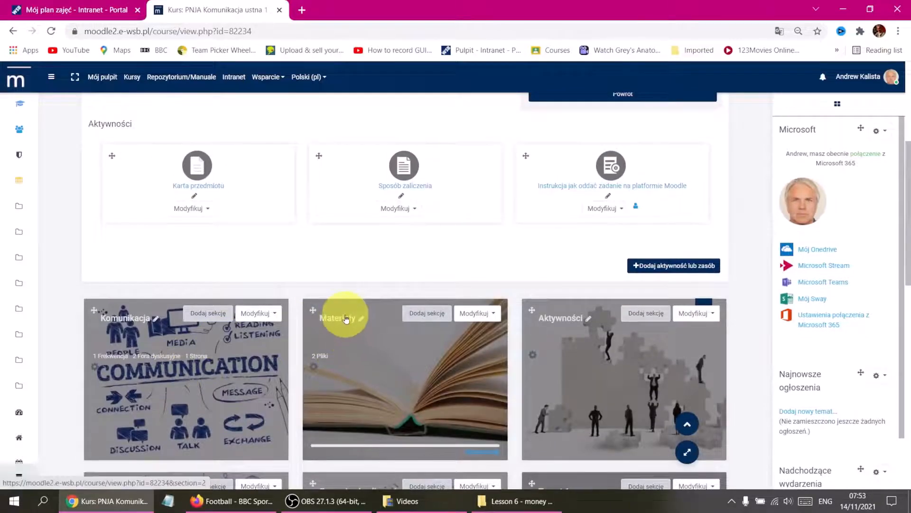
pyautogui.scroll(-7, 345, 318)
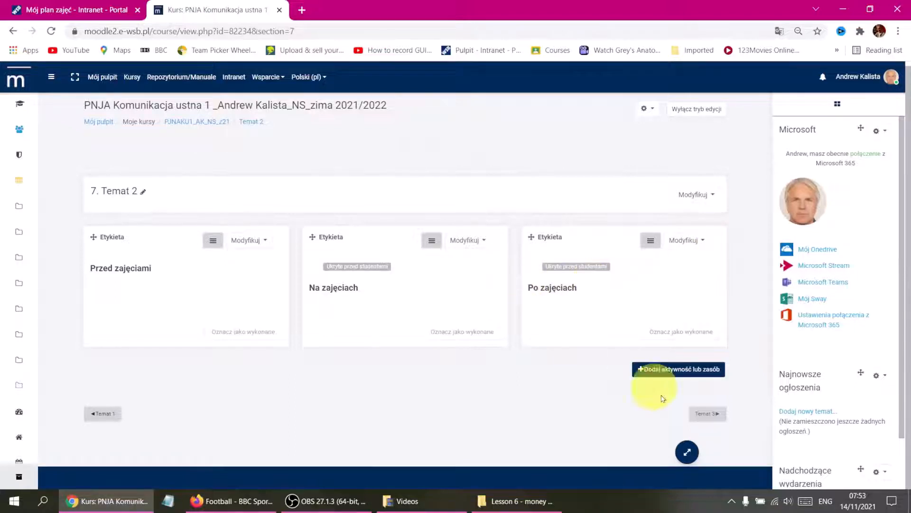
# Delete the hidden Po zajęciach label from the Temat 2 section.
pyautogui.click(688, 241)
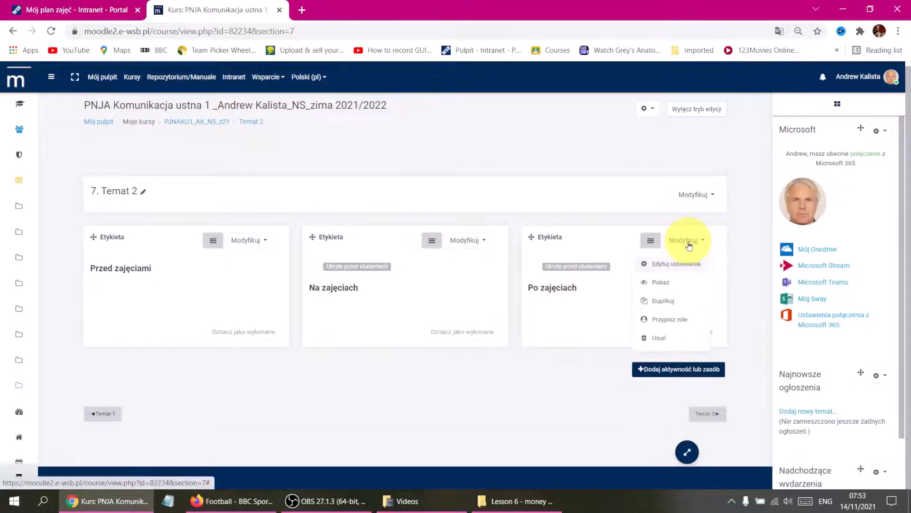
pyautogui.click(657, 339)
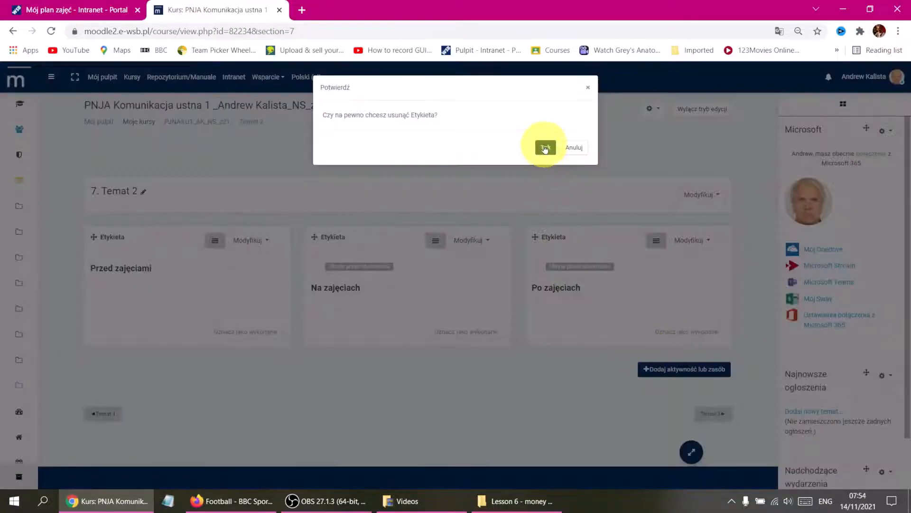
pyautogui.click(545, 147)
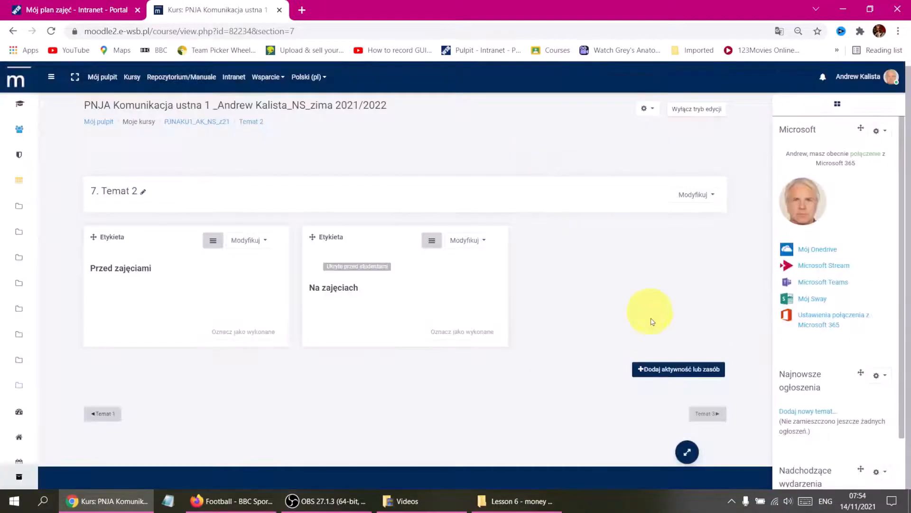
# Open the form for adding a new Plik resource to Temat 2 and return to the Mój pulpit dashboard without saving.
pyautogui.click(647, 374)
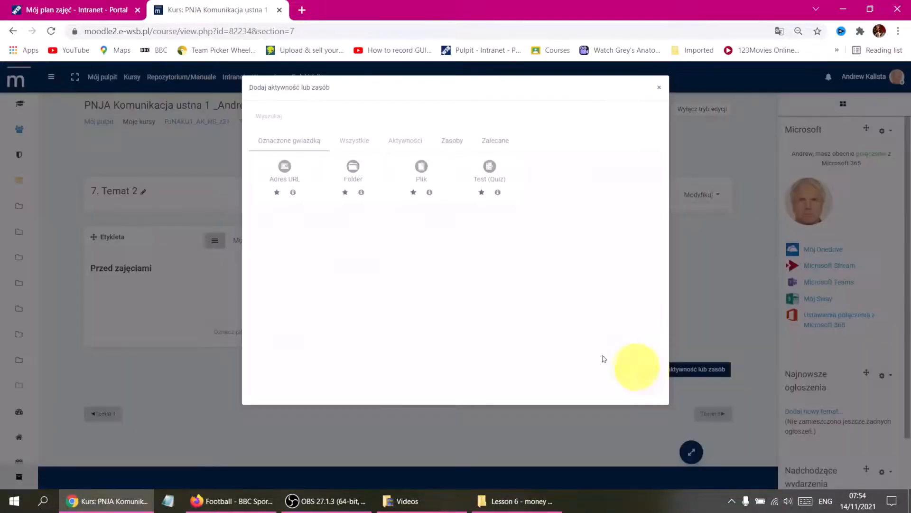
pyautogui.click(422, 170)
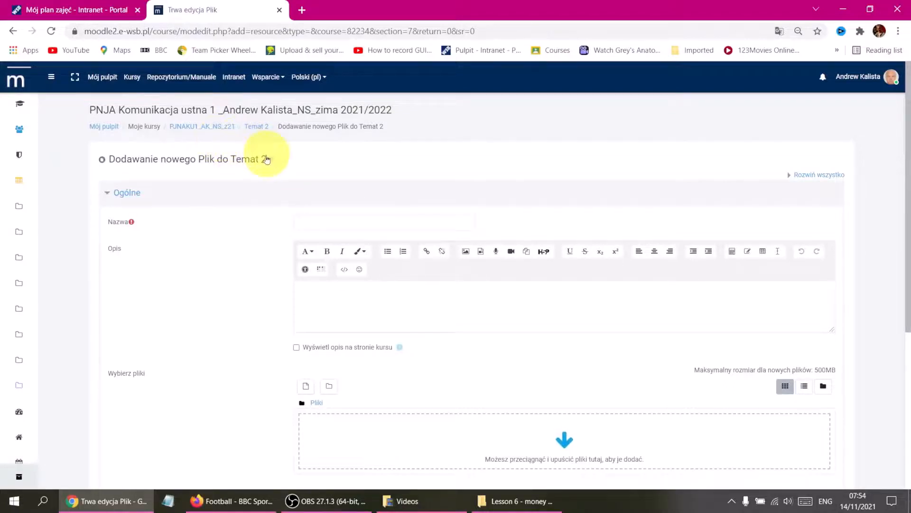
pyautogui.click(24, 75)
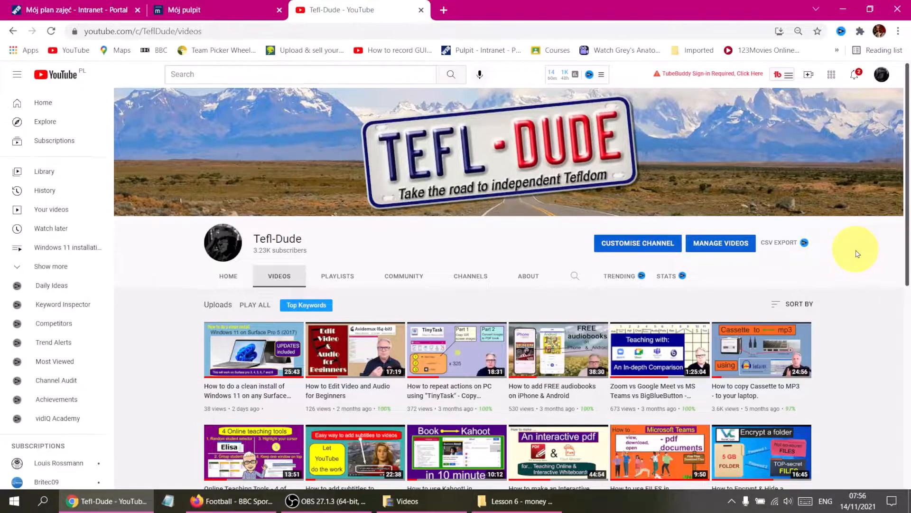
# Look through the uploaded videos on the Tefl-Dude YouTube channel and return to the start of the page.
pyautogui.scroll(-3, 858, 254)
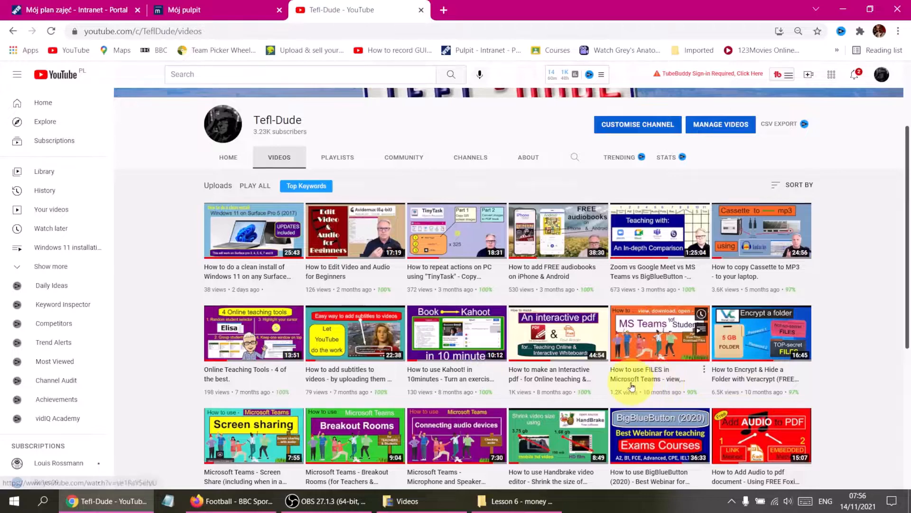
pyautogui.scroll(-3, 522, 373)
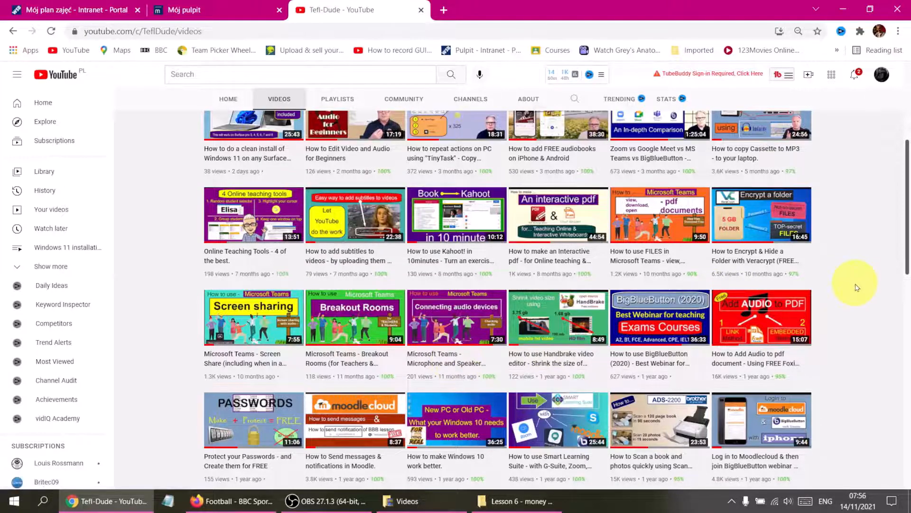
pyautogui.scroll(1, 855, 285)
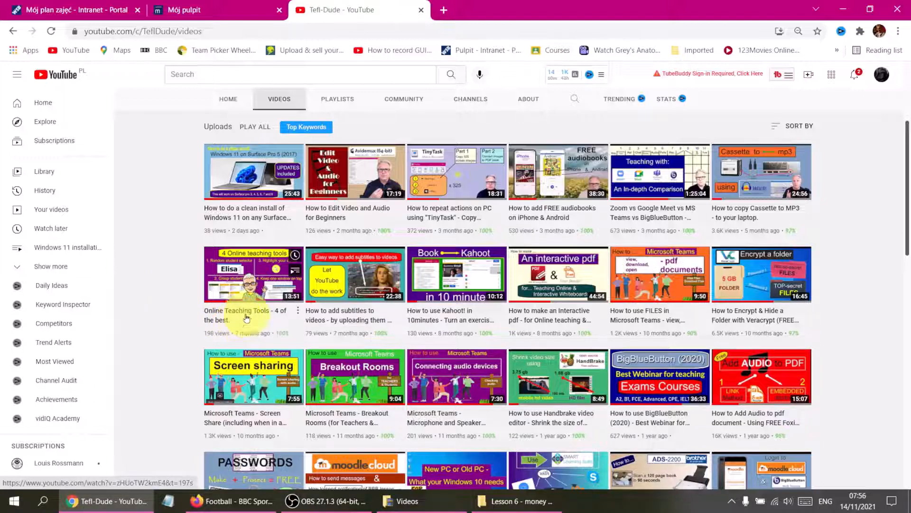
pyautogui.scroll(-1, 850, 240)
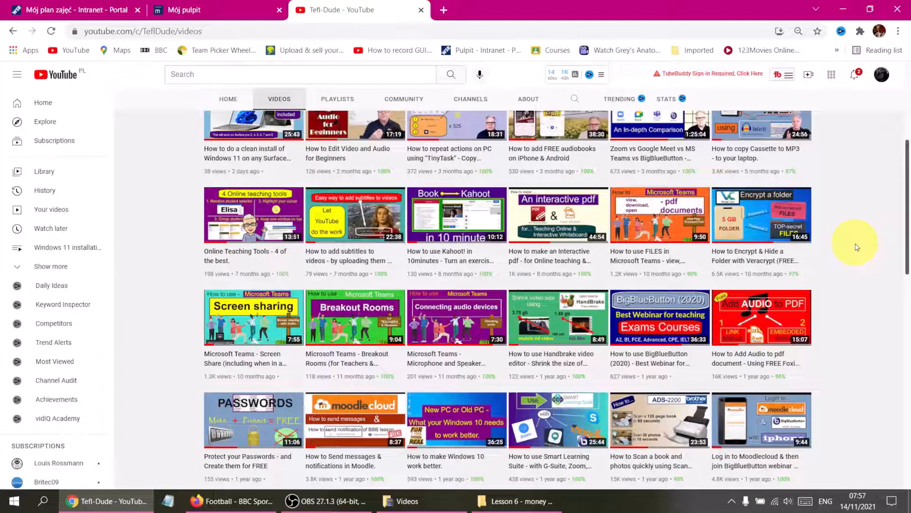
pyautogui.scroll(4, 857, 247)
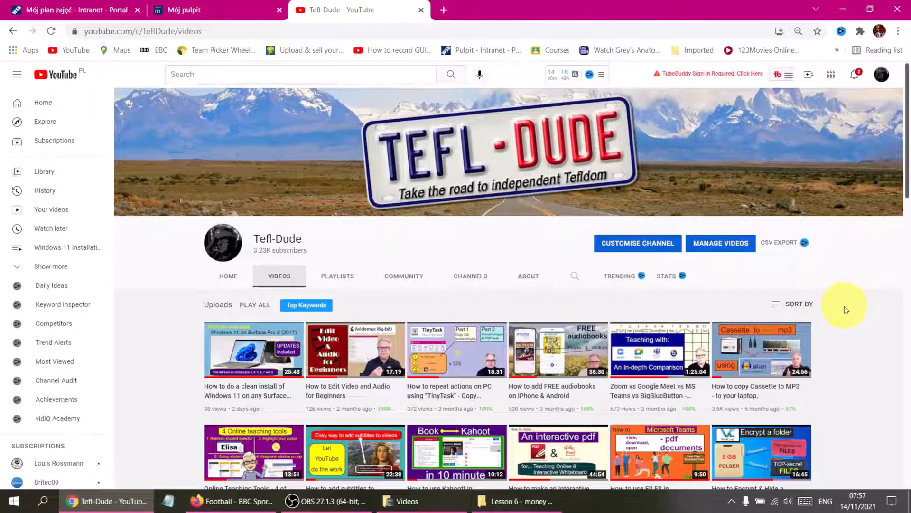